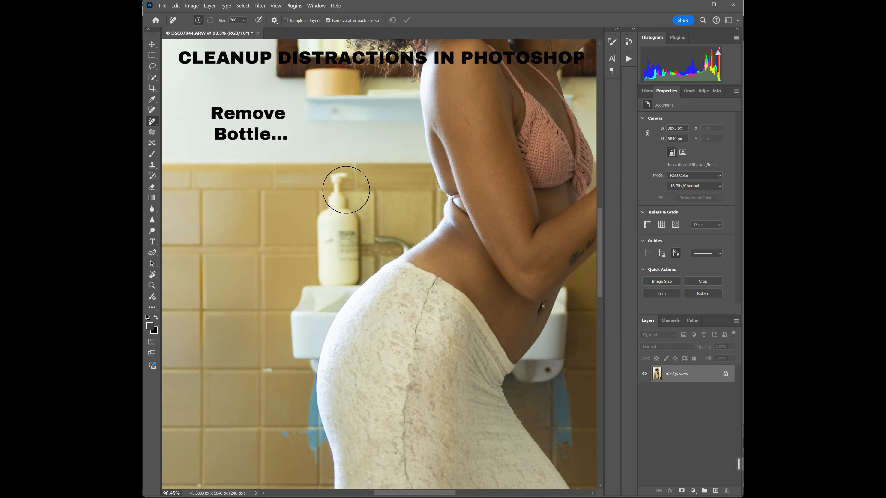
# - Remove the pump bottle above the sink with the Remove tool, and replace the lassoed chair in the photo's corner using Generative Fill
pyautogui.moveTo(346, 190); pyautogui.dragTo(338, 253)
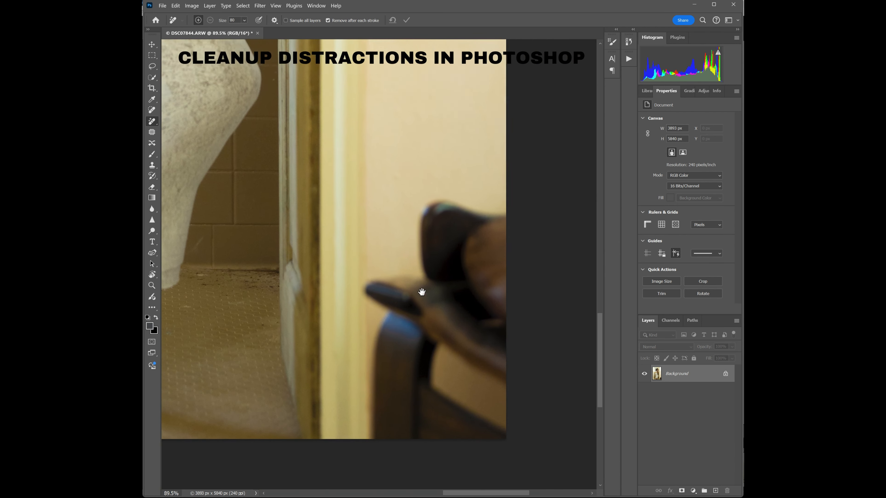
pyautogui.moveTo(513, 185)
pyautogui.mouseDown()
pyautogui.moveTo(451, 178)
pyautogui.moveTo(366, 406)
pyautogui.moveTo(562, 447)
pyautogui.mouseUp()
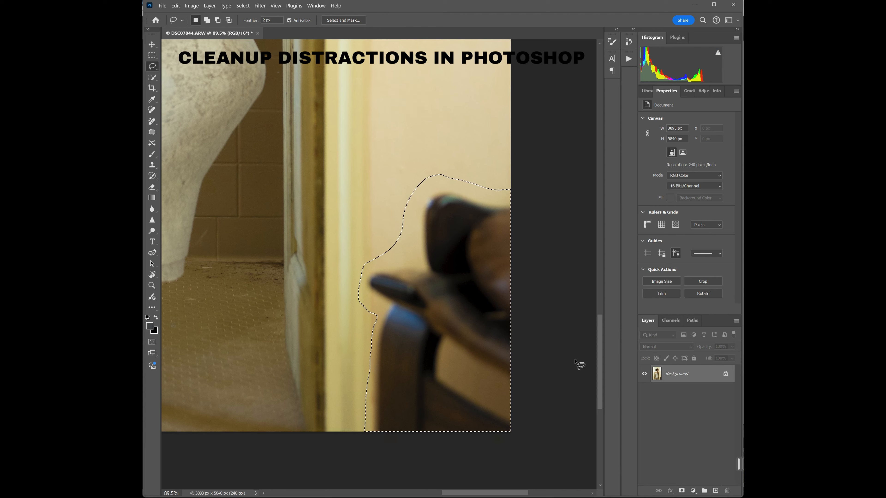
pyautogui.rightClick(508, 417)
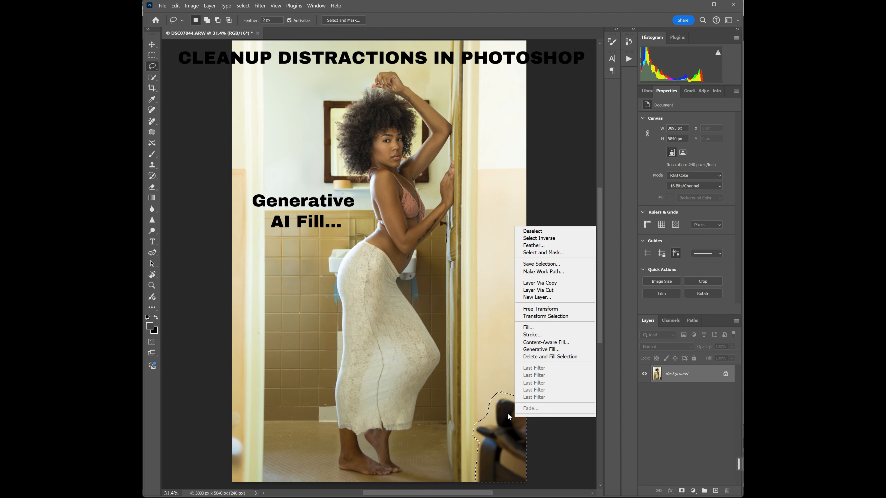
pyautogui.click(544, 350)
pyautogui.press('Return')
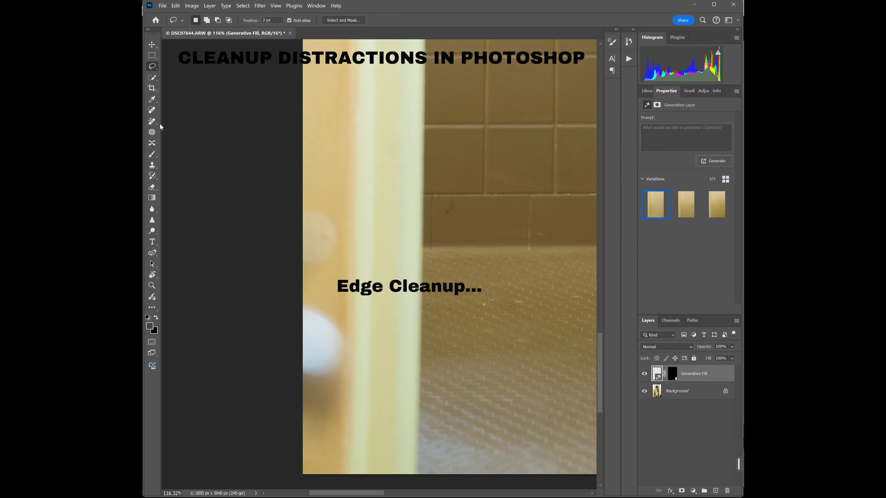
# - Merge the generated layer into the background and erase the blurred white object at the photo's left edge with the Remove tool
pyautogui.click(152, 121)
pyautogui.hotkey('ctrl', 'e')
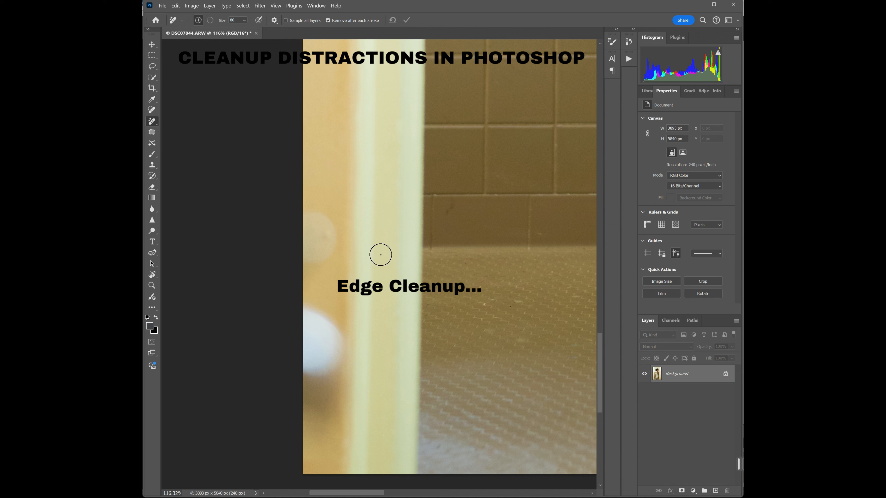
pyautogui.moveTo(314, 262)
pyautogui.mouseDown()
pyautogui.moveTo(325, 357)
pyautogui.moveTo(327, 436)
pyautogui.mouseUp()
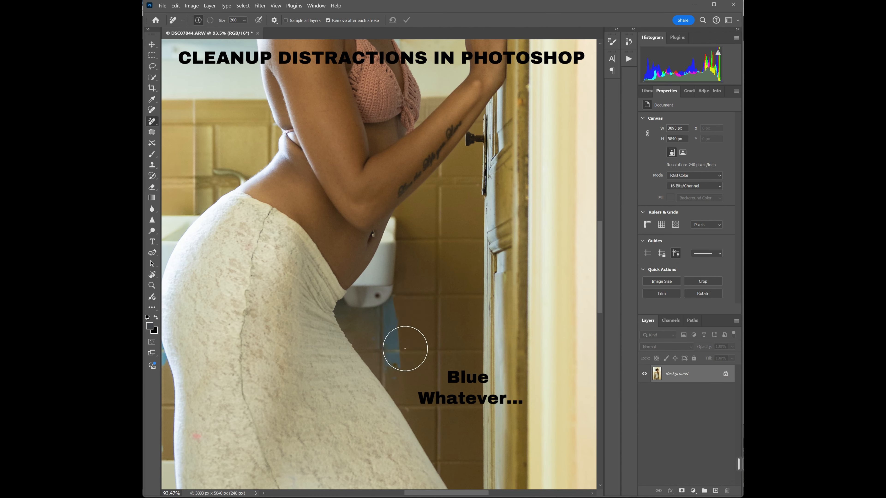
# - Erase the blue paint marks on the tiles on both sides of the skirt with the Remove tool, reducing the brush size for small areas
pyautogui.moveTo(401, 303); pyautogui.dragTo(399, 373)
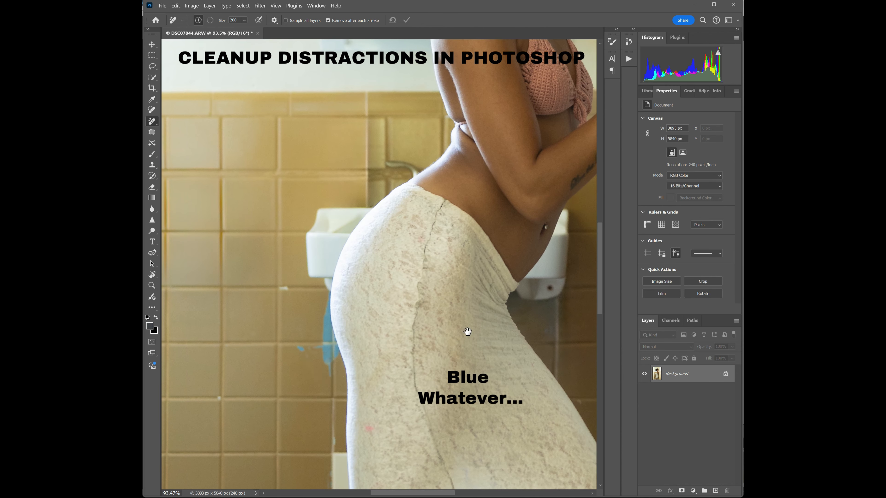
pyautogui.moveTo(306, 351); pyautogui.dragTo(311, 363)
pyautogui.press('[')
pyautogui.moveTo(323, 361)
pyautogui.mouseDown()
pyautogui.moveTo(322, 291)
pyautogui.moveTo(328, 363)
pyautogui.mouseUp()
pyautogui.moveTo(326, 358); pyautogui.dragTo(321, 295)
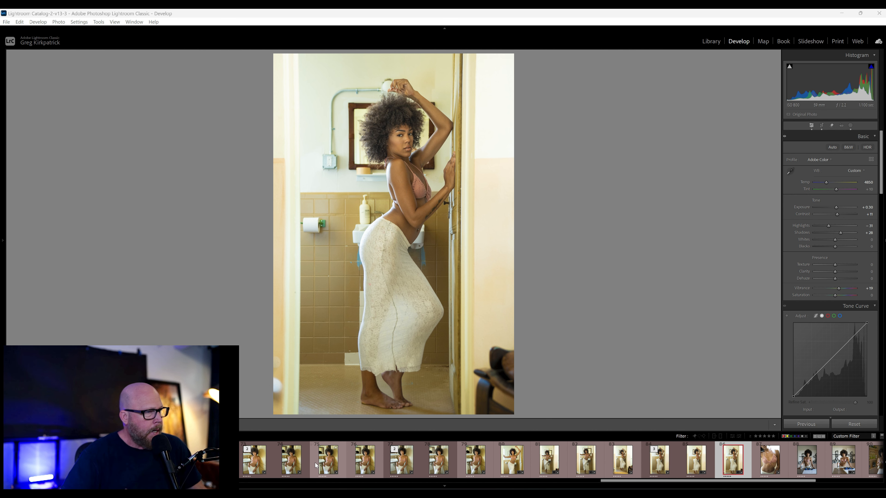
# - In Lightroom Classic, examine the original doorway photo up close for distractions around the toilet roll, sink, wall conduit and chair
pyautogui.click(256, 459)
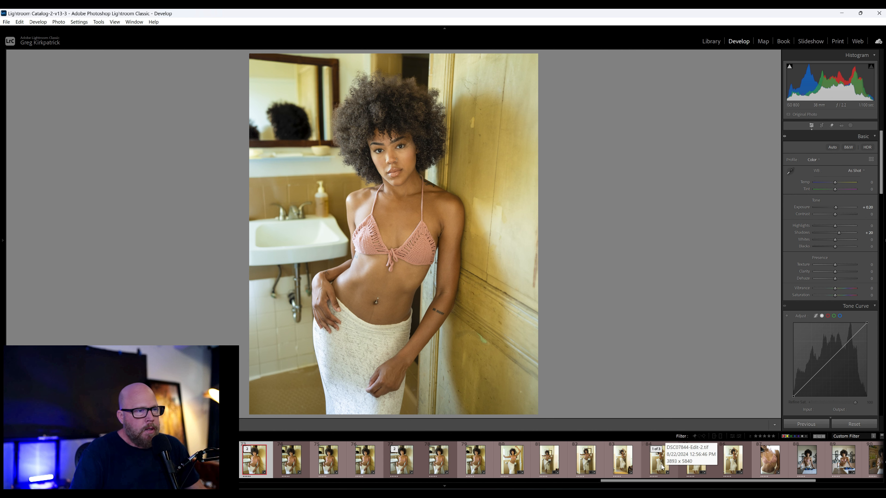
pyautogui.click(730, 459)
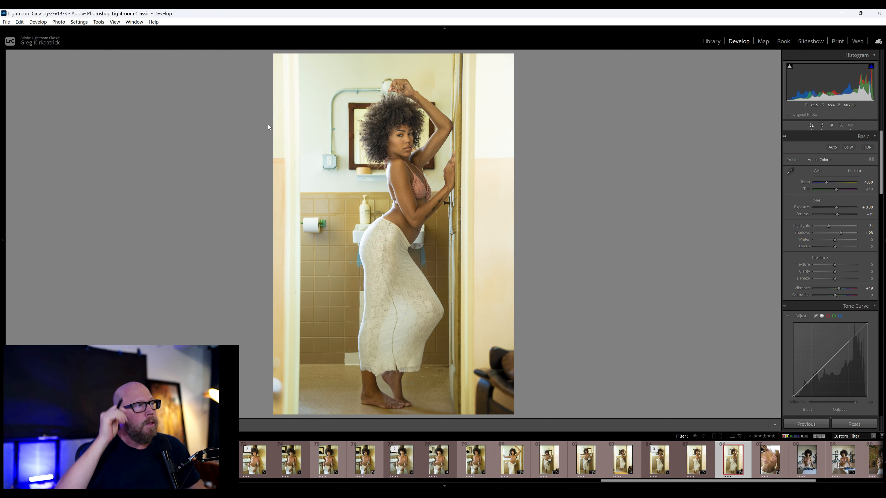
pyautogui.click(309, 233)
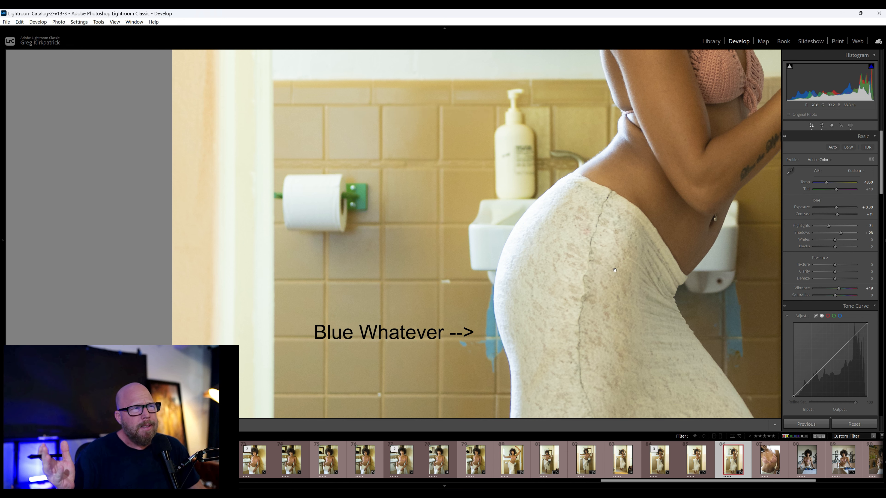
pyautogui.moveTo(478, 278); pyautogui.dragTo(437, 443)
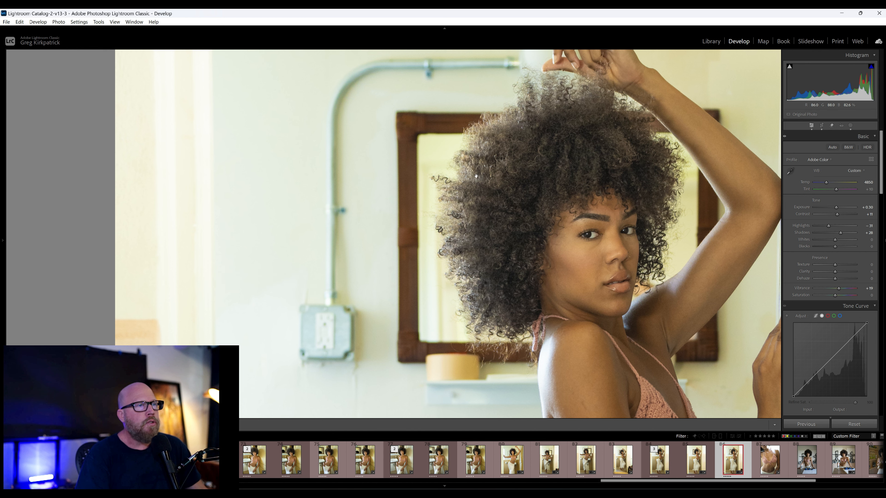
pyautogui.click(526, 298)
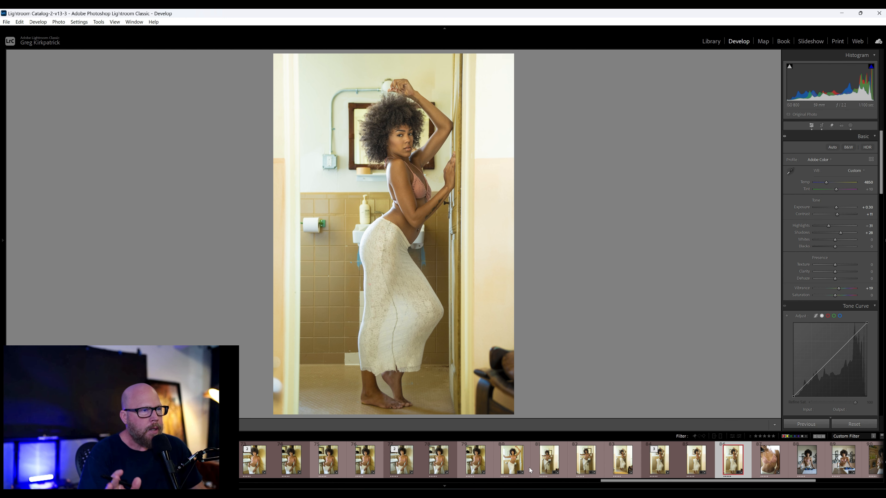
pyautogui.click(486, 366)
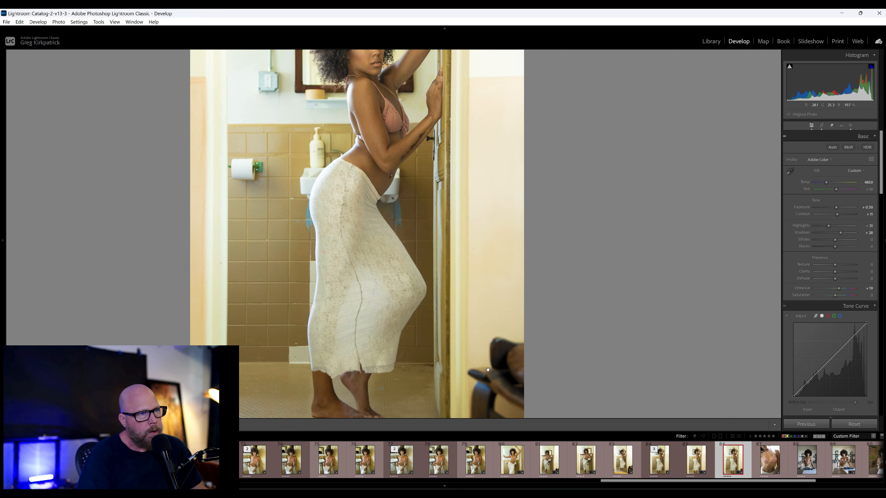
pyautogui.moveTo(552, 368); pyautogui.dragTo(539, 232)
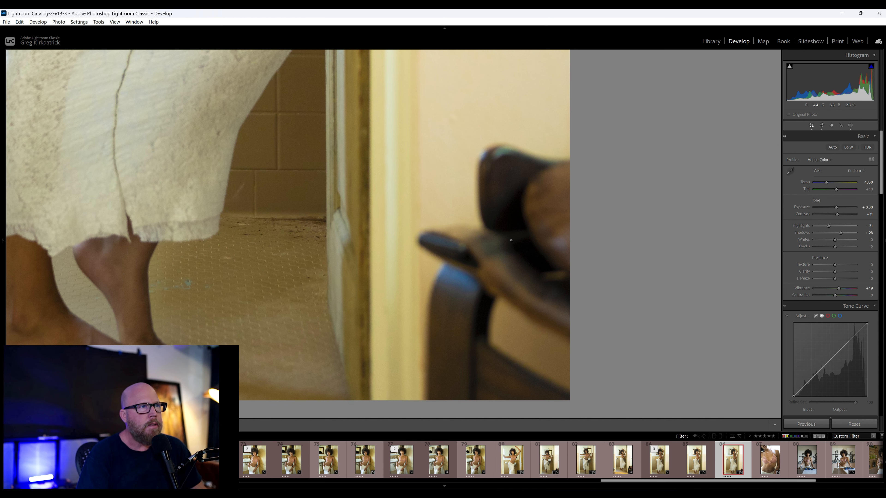
pyautogui.click(517, 322)
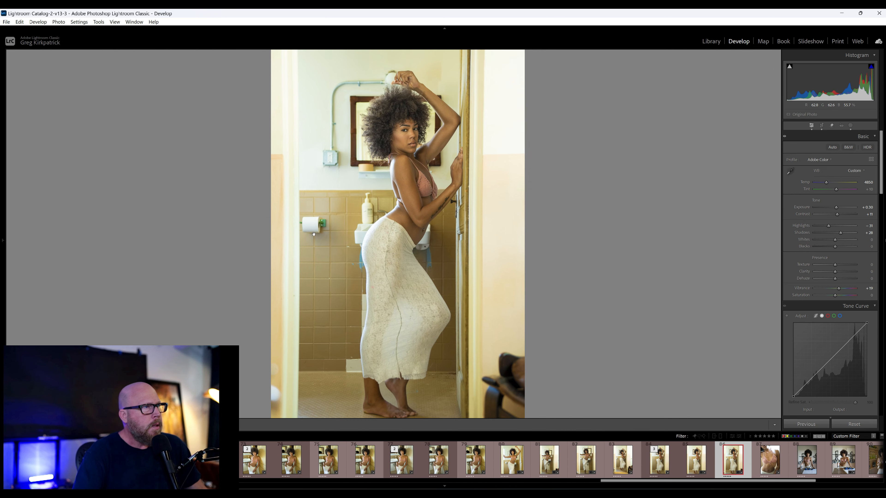
pyautogui.click(316, 231)
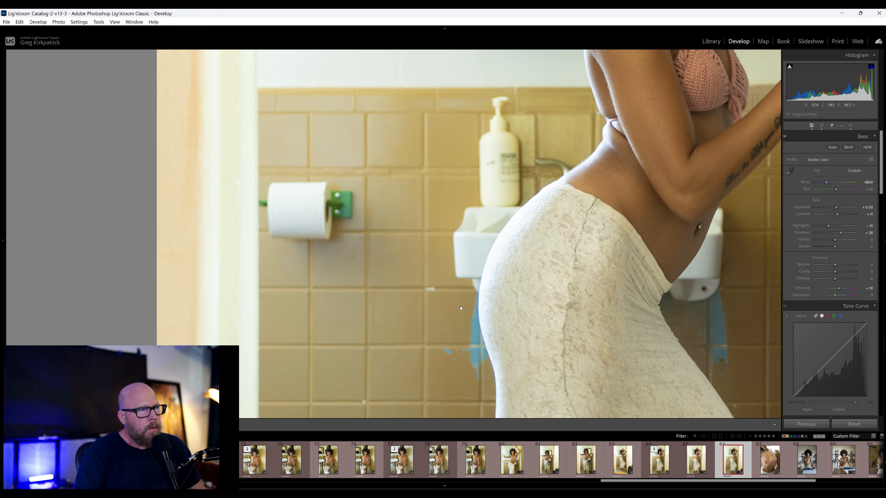
pyautogui.click(461, 308)
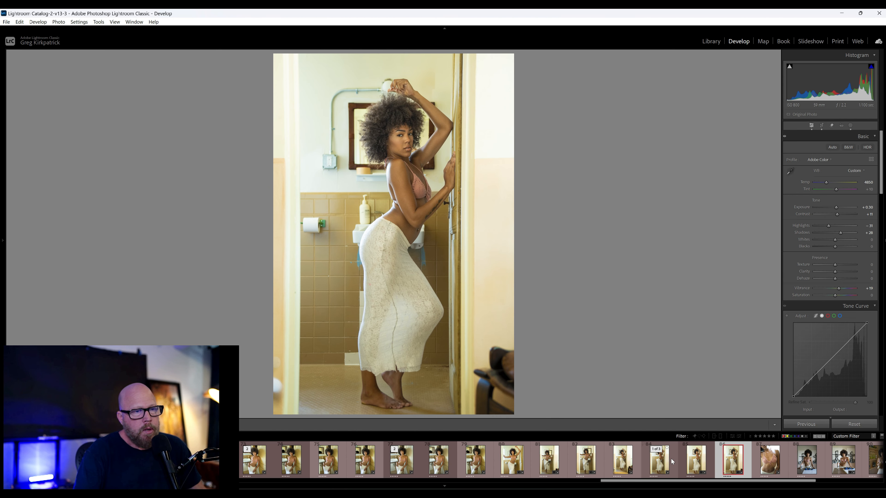
# - Compare the cleaned version with the original, and inspect the original's left edge, bottle, outlet, wall light and blue paint
pyautogui.click(660, 462)
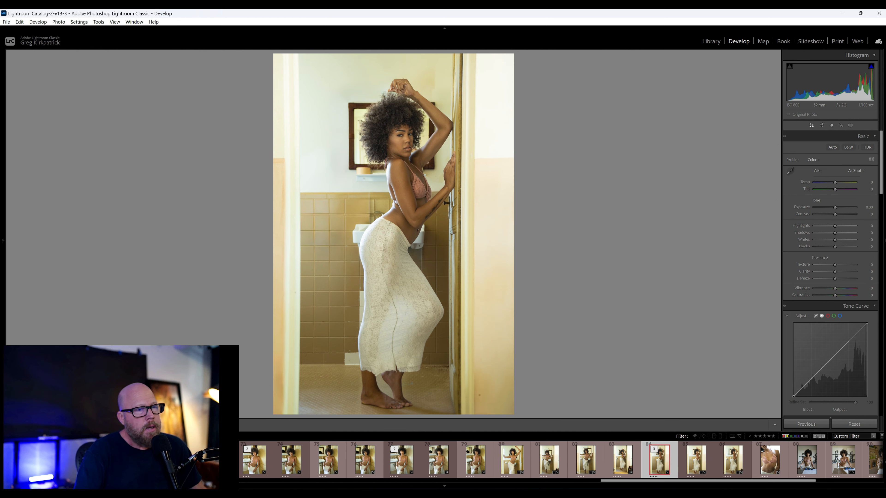
pyautogui.click(721, 452)
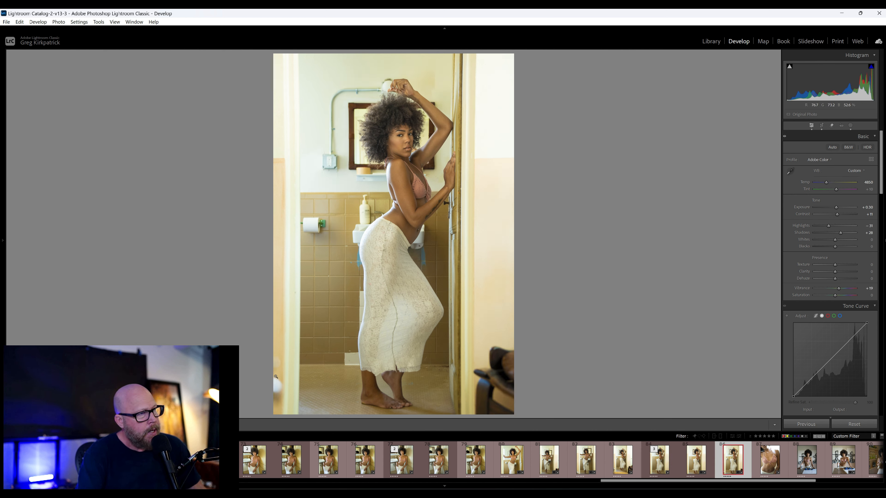
pyautogui.click(274, 367)
pyautogui.click(322, 320)
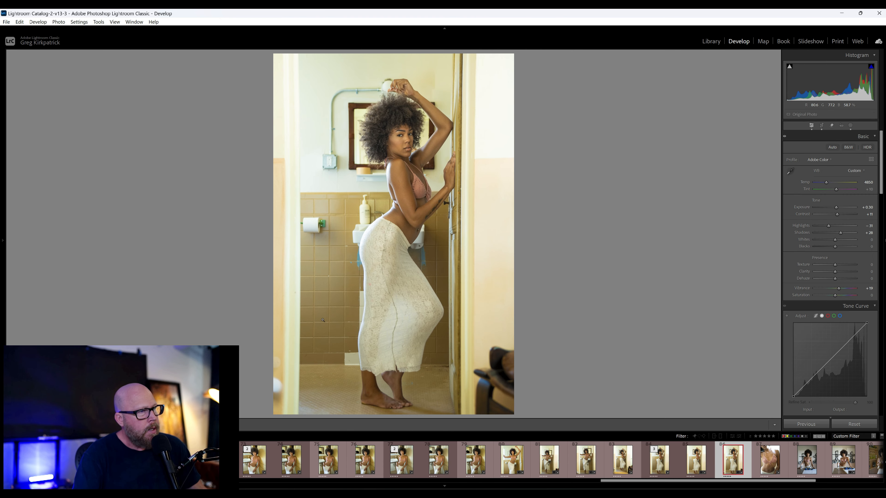
pyautogui.click(365, 202)
pyautogui.click(365, 203)
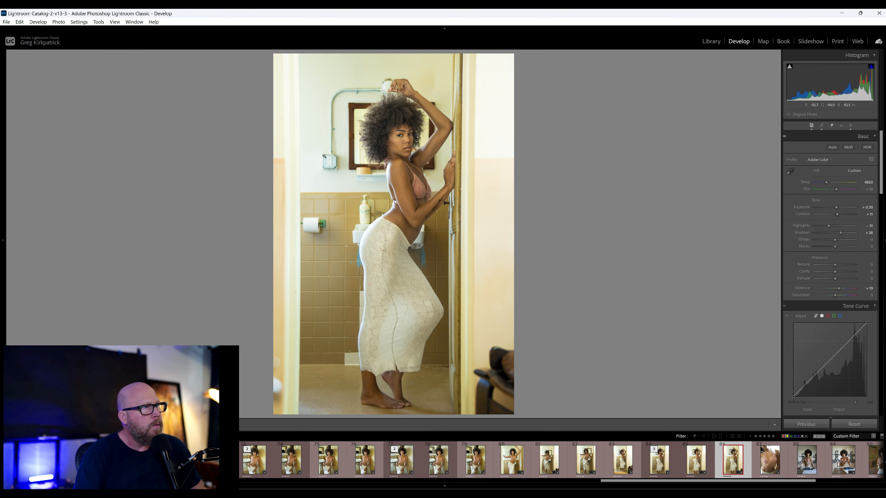
pyautogui.click(323, 155)
pyautogui.click(323, 155)
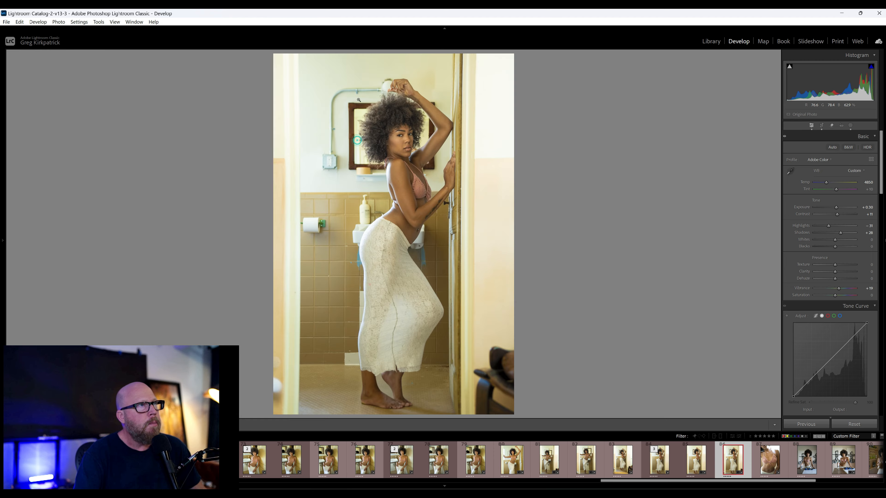
pyautogui.click(382, 81)
pyautogui.click(385, 84)
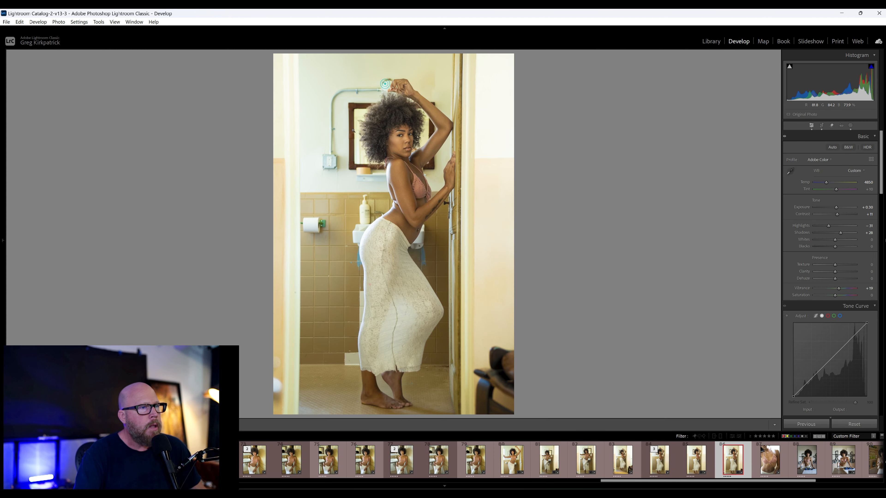
pyautogui.click(424, 255)
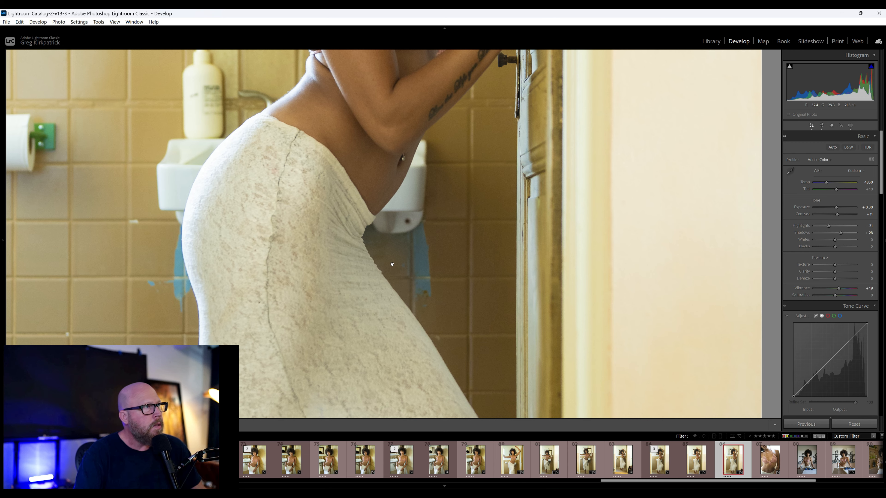
pyautogui.click(387, 265)
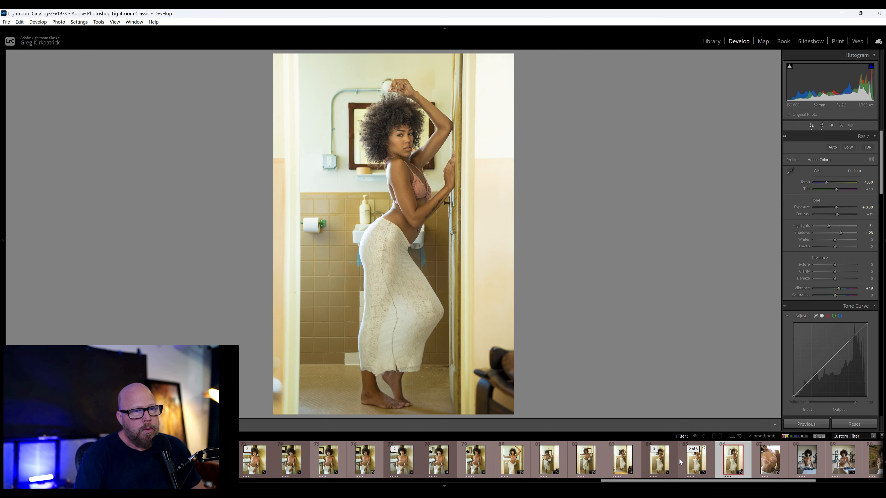
# - Switch between the cleaned version and the original doorway photo to compare before and after
pyautogui.click(658, 460)
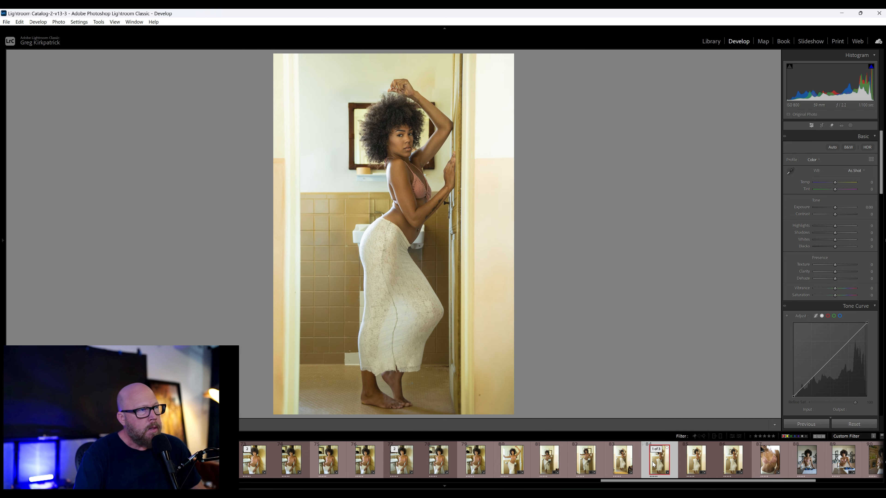
pyautogui.click(739, 466)
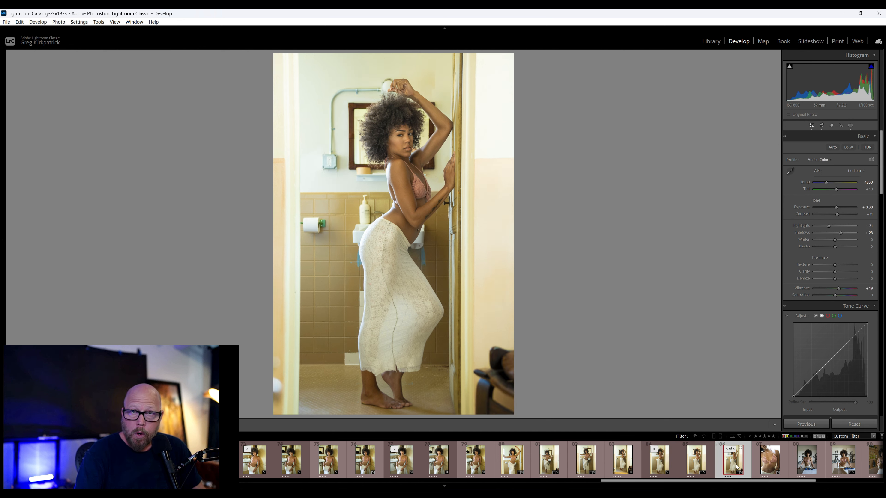
pyautogui.click(650, 465)
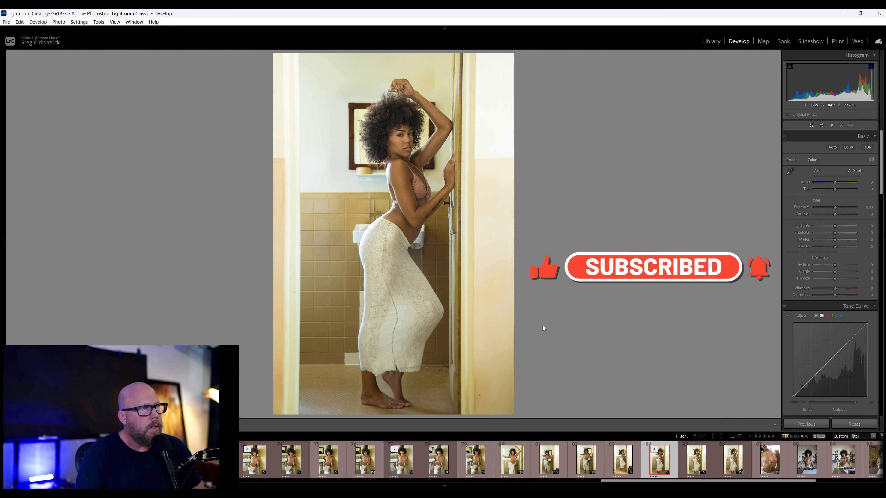
# - Select the original doorway photo and open it for editing in Adobe Photoshop 2024
pyautogui.click(724, 467)
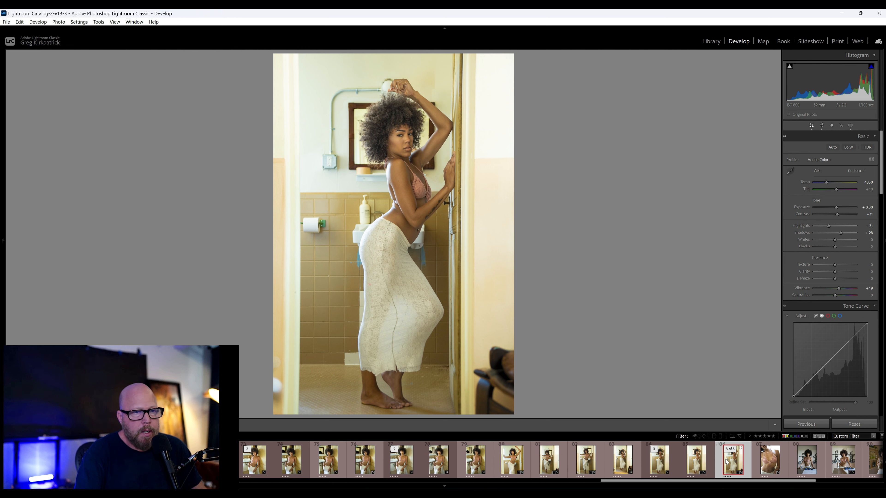
pyautogui.rightClick(732, 476)
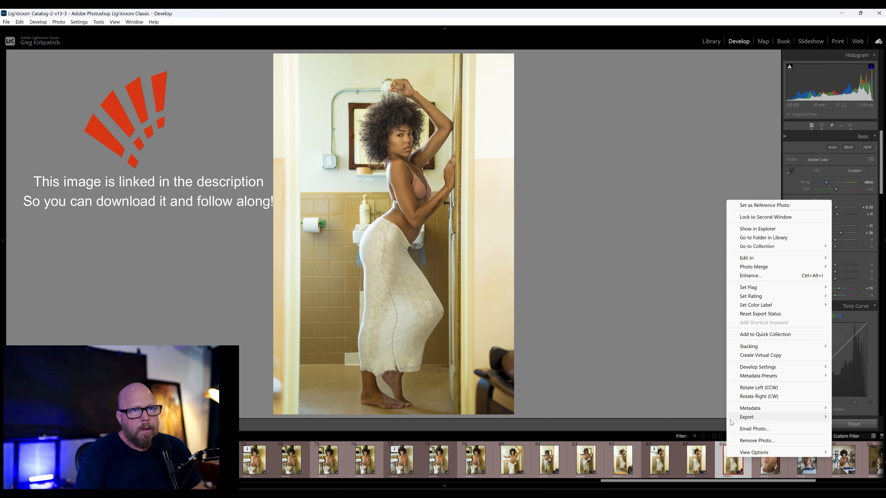
pyautogui.moveTo(756, 260)
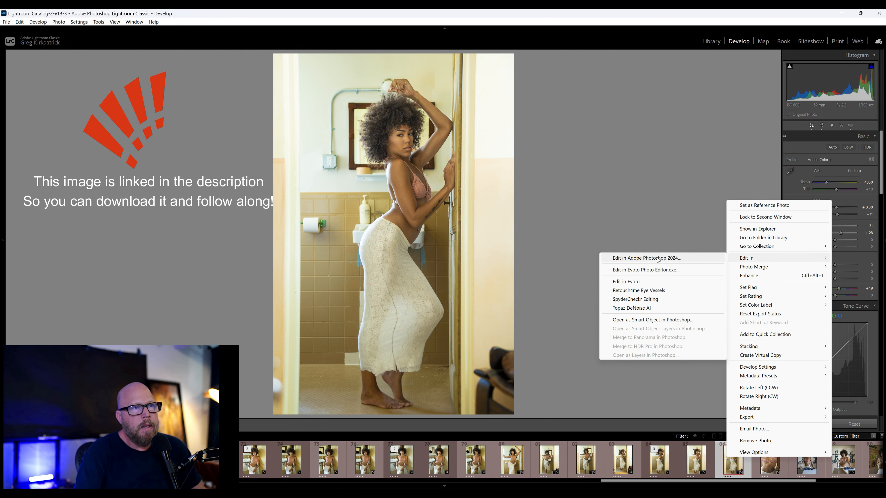
pyautogui.click(620, 186)
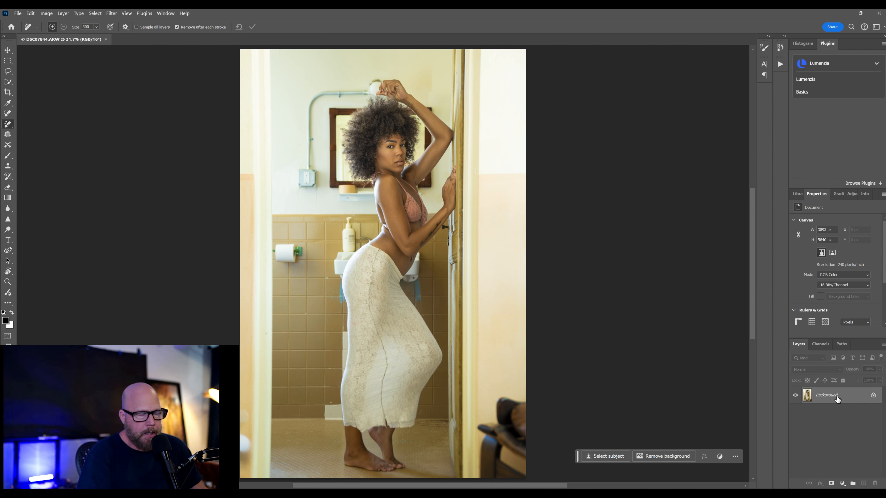
# - Duplicate the background layer and rename the duplicate BG Copy
pyautogui.hotkey('ctrl', 'j')
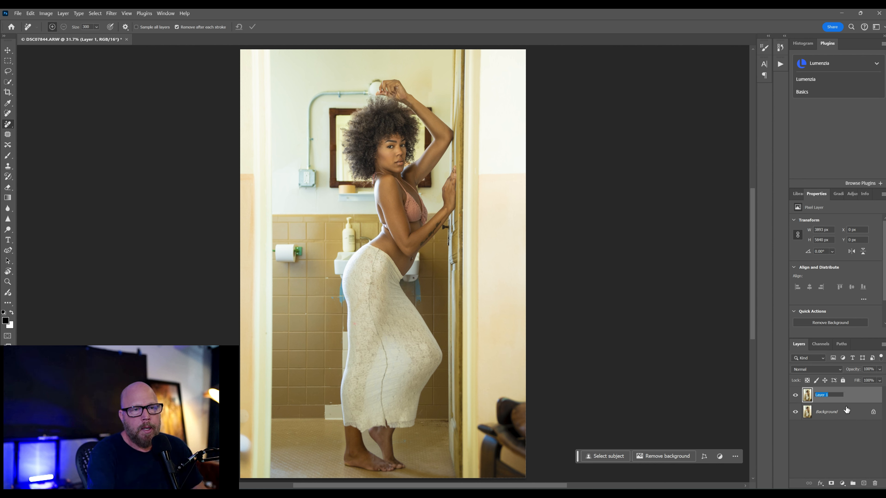
pyautogui.doubleClick(822, 396)
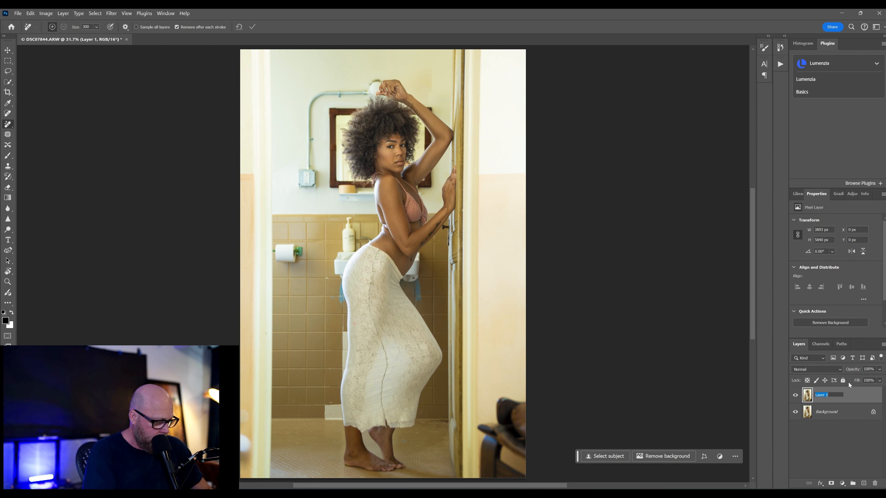
pyautogui.write('BG Copy')
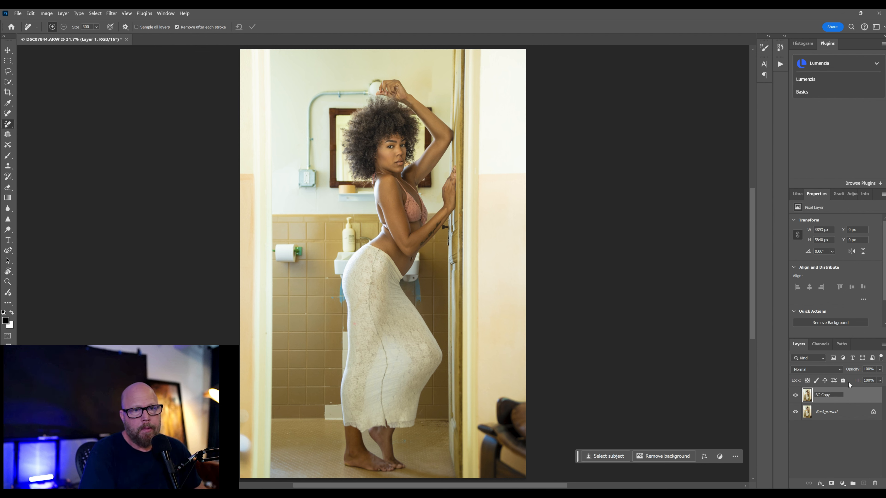
pyautogui.press('Return')
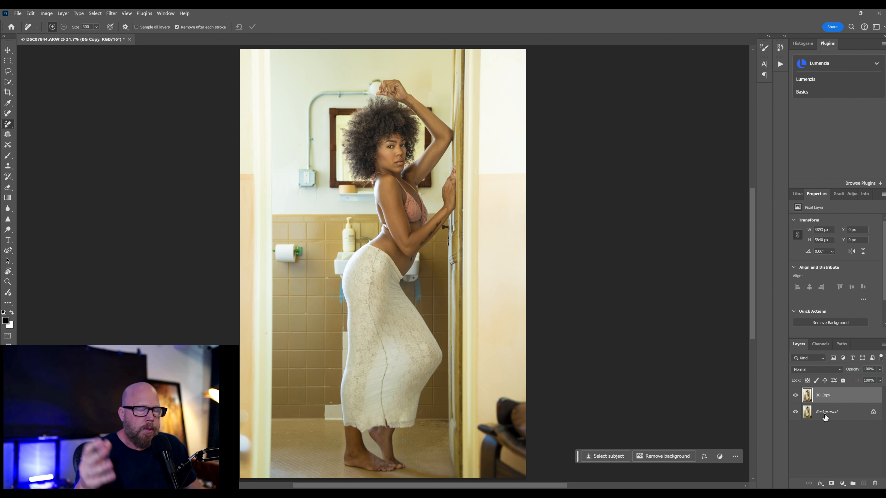
# - Compare the BG Copy layer with the original background by hiding the copy and showing it again
pyautogui.rightClick(829, 398)
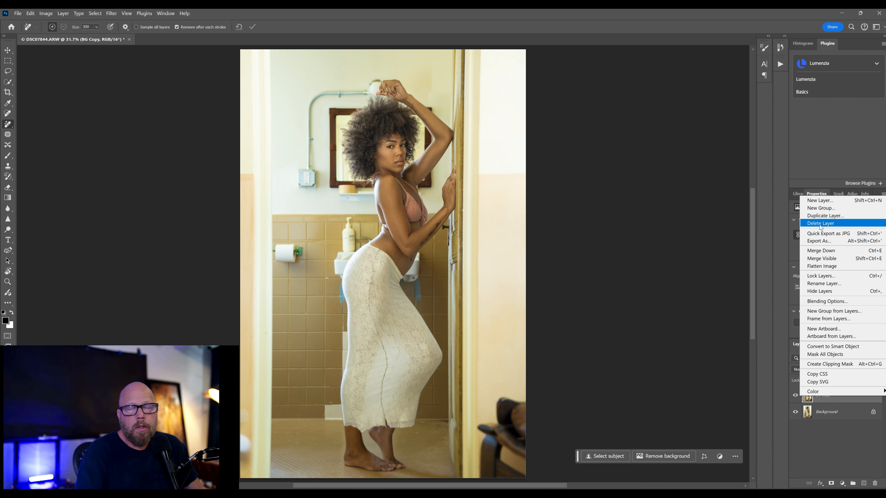
pyautogui.click(833, 415)
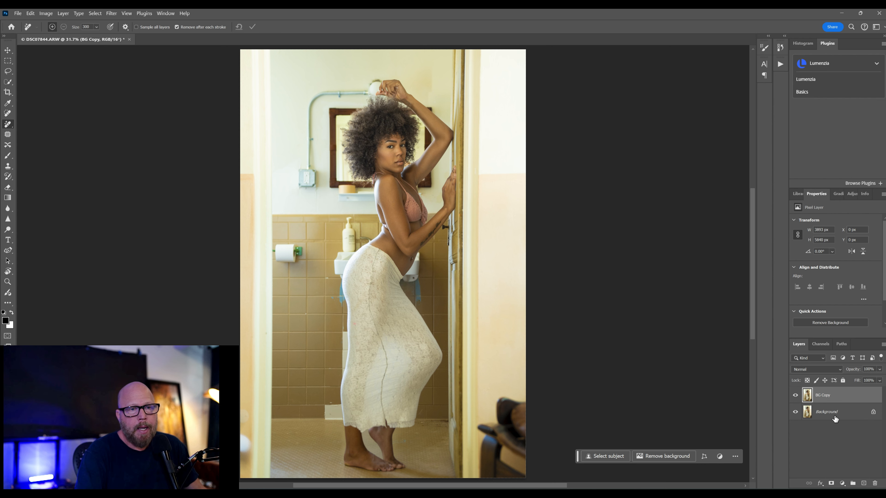
pyautogui.click(833, 415)
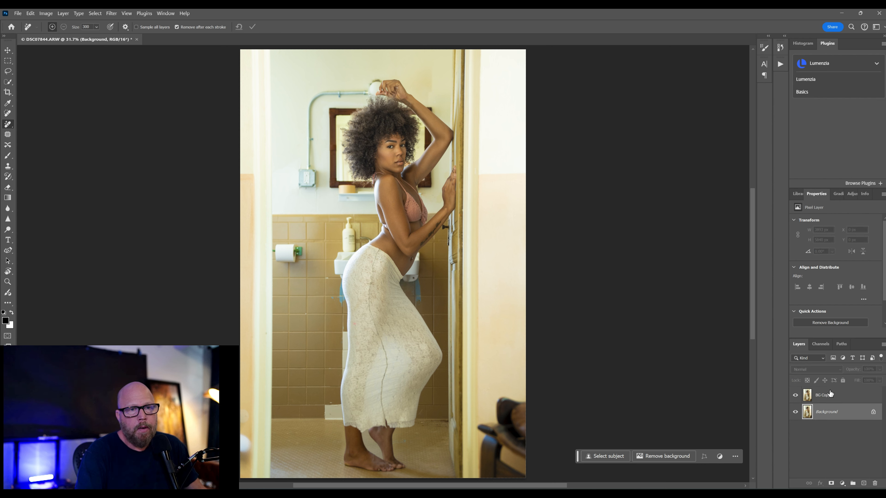
pyautogui.click(820, 392)
pyautogui.click(794, 396)
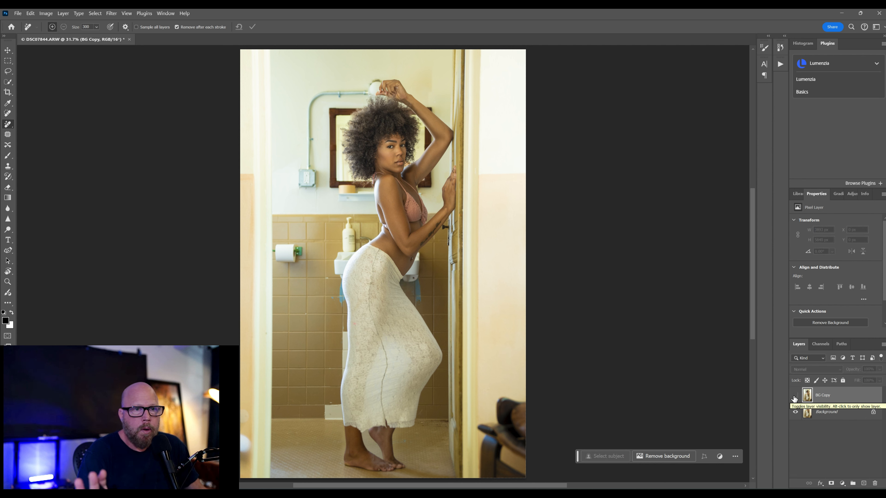
pyautogui.click(794, 396)
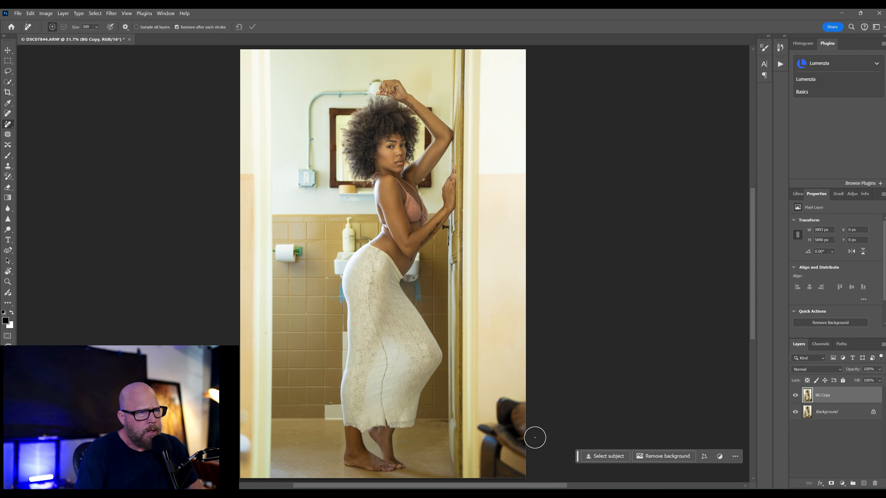
# - Remove the toilet roll and its holder from the tiled wall using the Remove tool with a brush size of 700
pyautogui.click(508, 431)
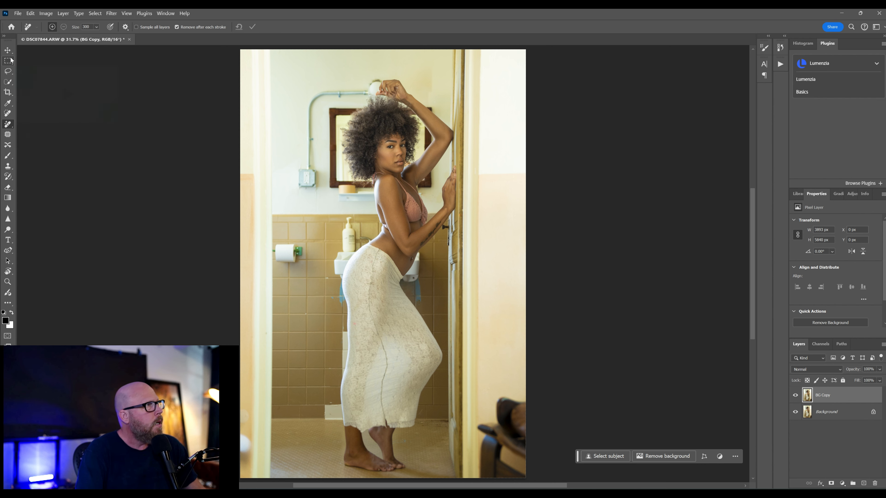
pyautogui.click(10, 124)
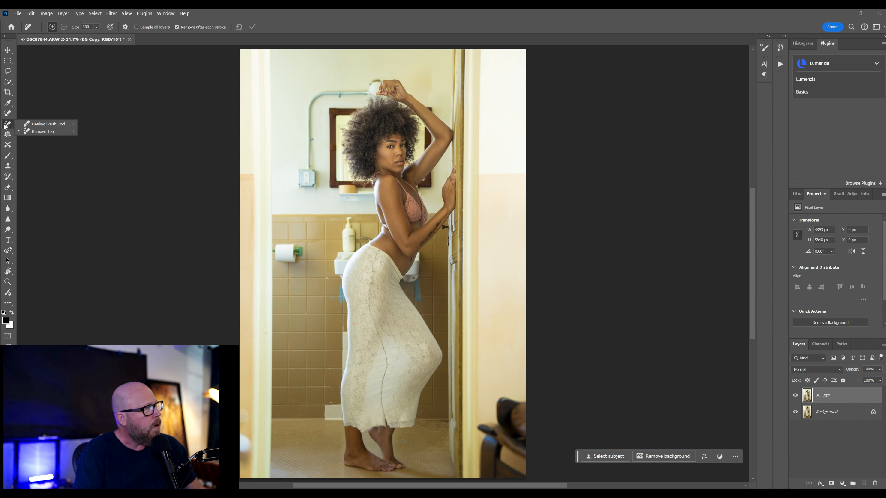
pyautogui.click(42, 132)
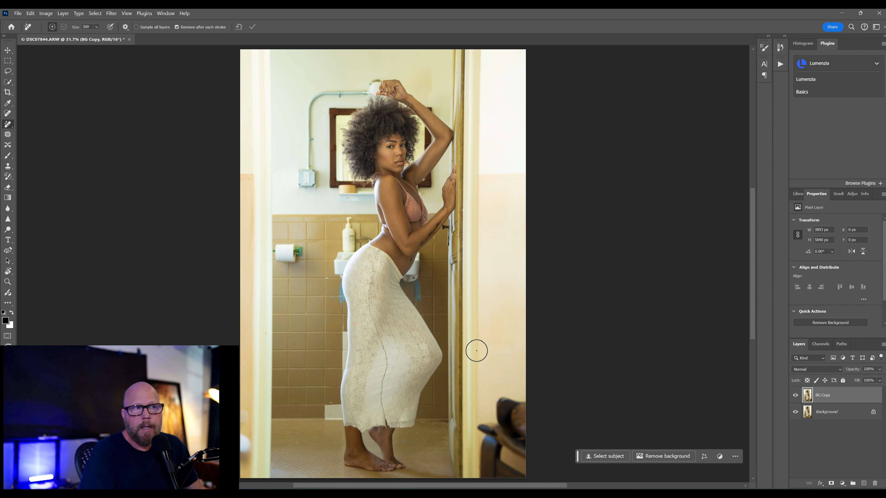
pyautogui.press(']')
pyautogui.press(']')
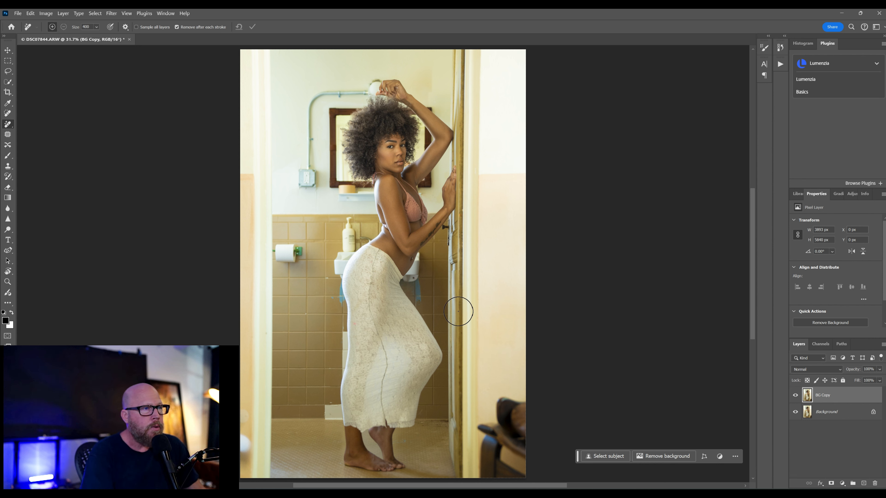
pyautogui.press(']')
pyautogui.press(']')
pyautogui.press(']')
pyautogui.press('[')
pyautogui.press('[')
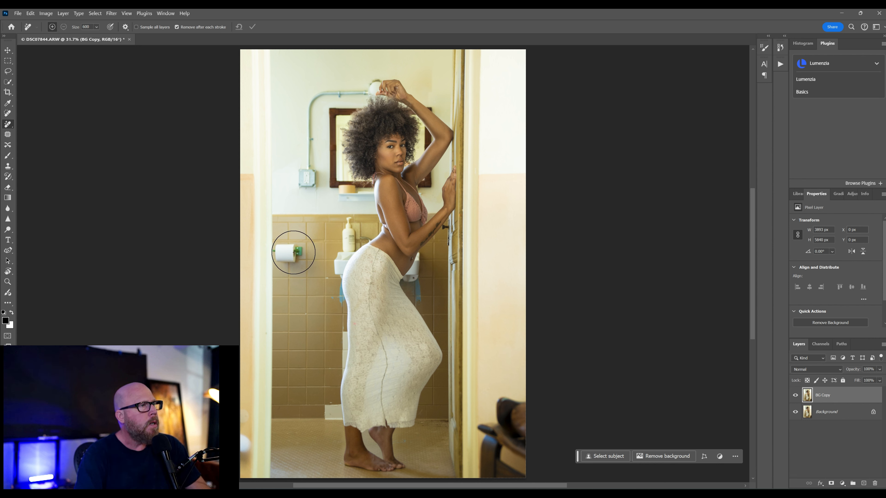
pyautogui.press(']')
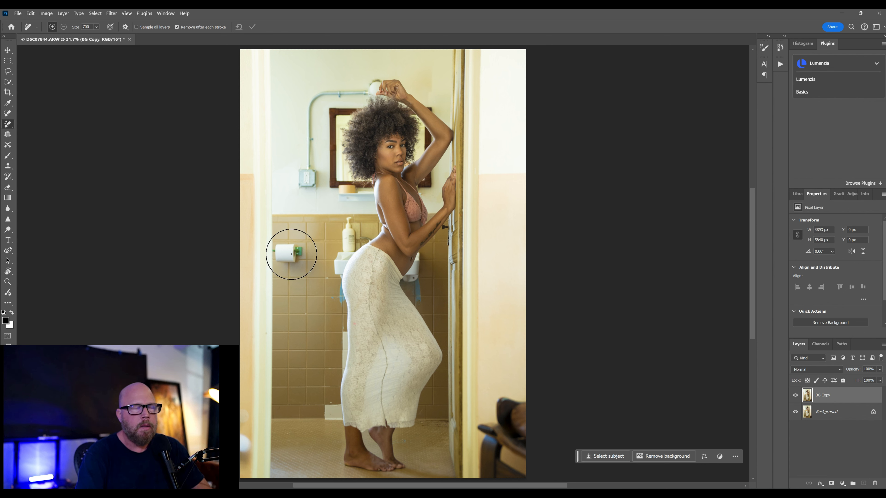
pyautogui.moveTo(290, 256); pyautogui.dragTo(289, 257)
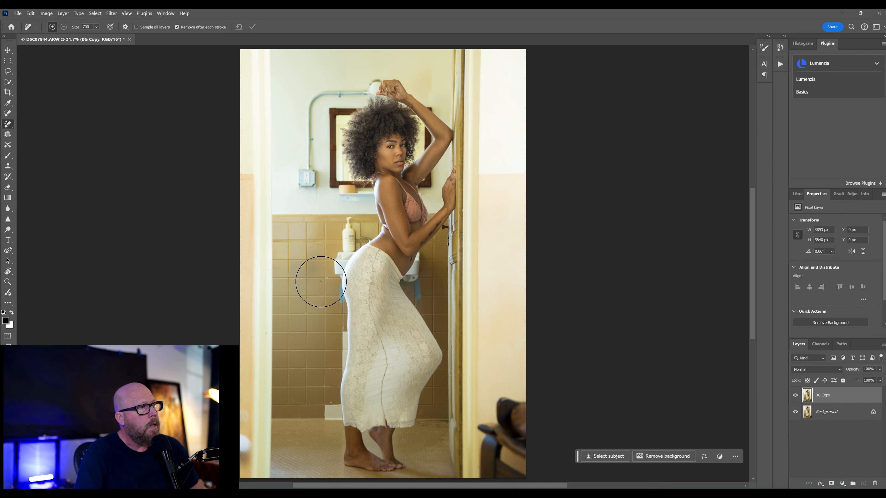
# - Clean up the tiles where the toilet roll hung using the Remove tool with a brush size of 500
pyautogui.scroll(4, 315, 271)
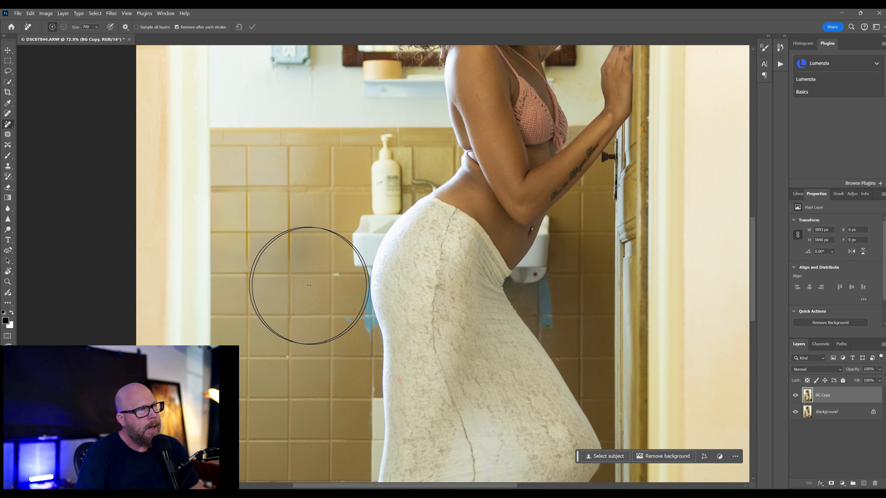
pyautogui.scroll(1, 313, 262)
pyautogui.press('[')
pyautogui.press('[')
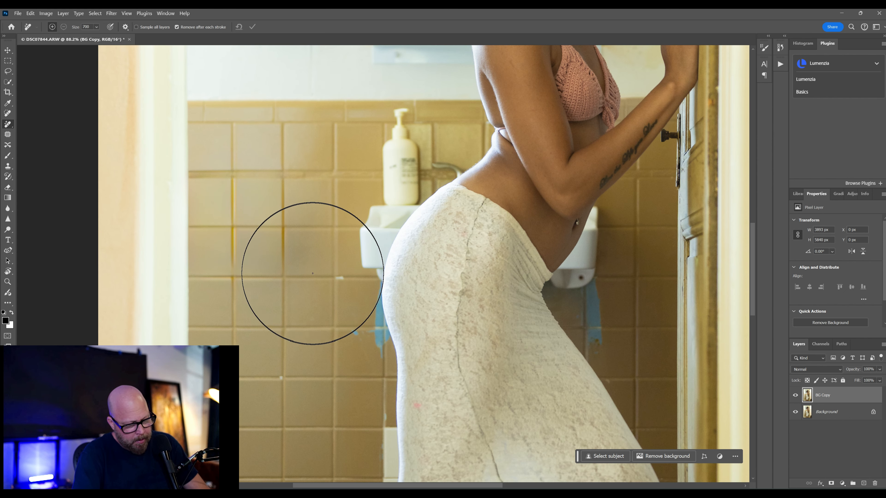
pyautogui.moveTo(270, 262); pyautogui.dragTo(278, 259)
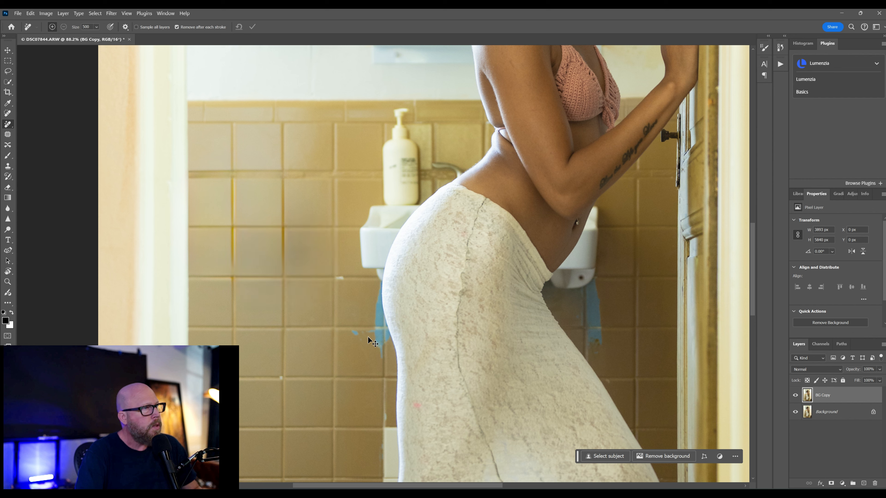
pyautogui.hotkey('ctrl', '0')
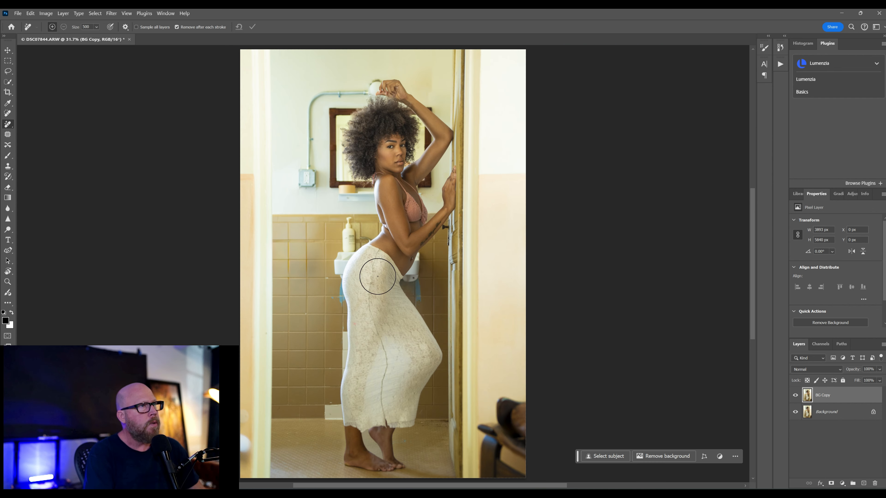
pyautogui.scroll(3, 296, 179)
pyautogui.scroll(1, 299, 181)
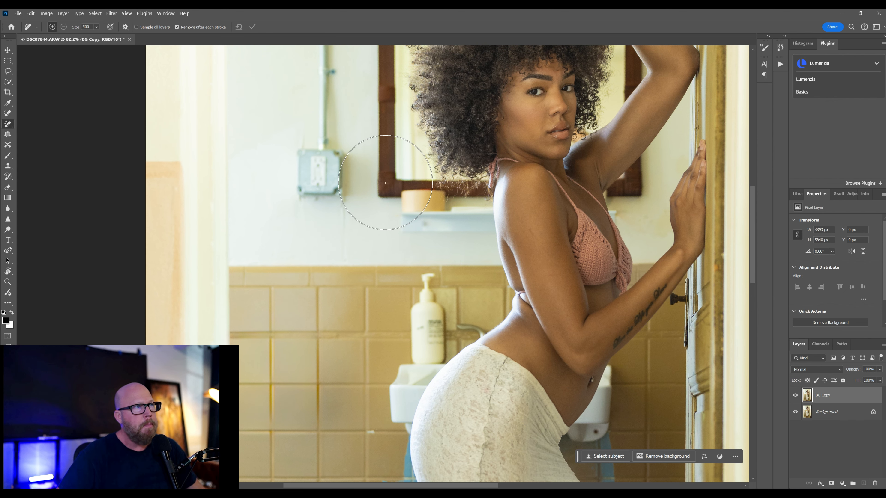
pyautogui.scroll(1, 385, 182)
pyautogui.scroll(-2, 385, 182)
pyautogui.scroll(1, 385, 182)
pyautogui.scroll(-1, 385, 182)
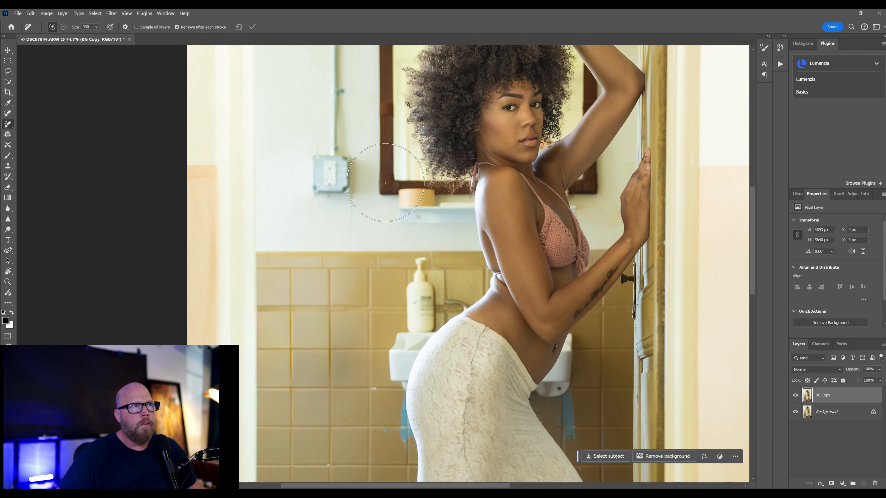
pyautogui.scroll(2, 384, 182)
pyautogui.scroll(-2, 385, 183)
pyautogui.scroll(2, 385, 182)
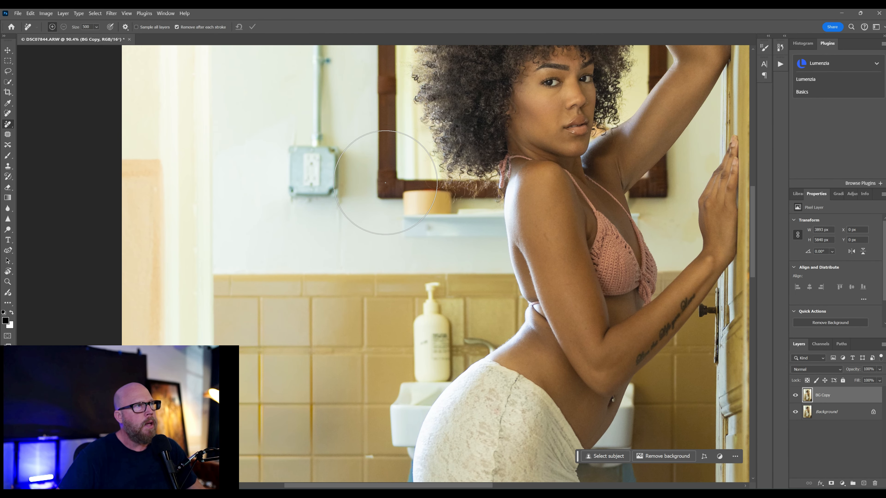
pyautogui.scroll(1, 385, 182)
pyautogui.scroll(-2, 384, 183)
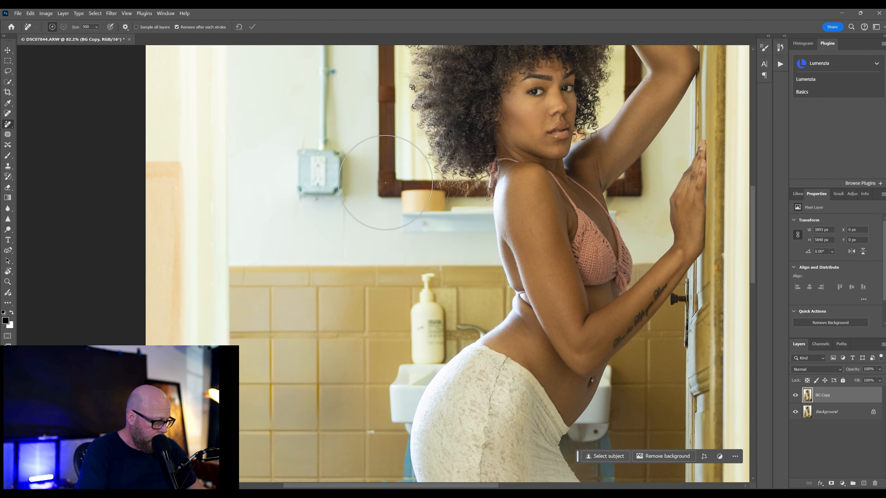
pyautogui.hotkey('ctrl', '+')
pyautogui.hotkey('ctrl', '+')
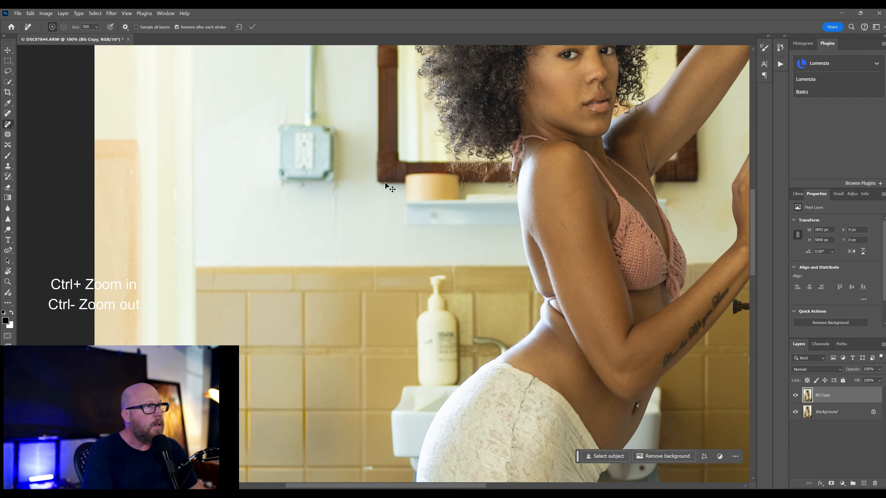
pyautogui.hotkey('ctrl', '-')
pyautogui.hotkey('ctrl', '-')
pyautogui.hotkey('ctrl', '-')
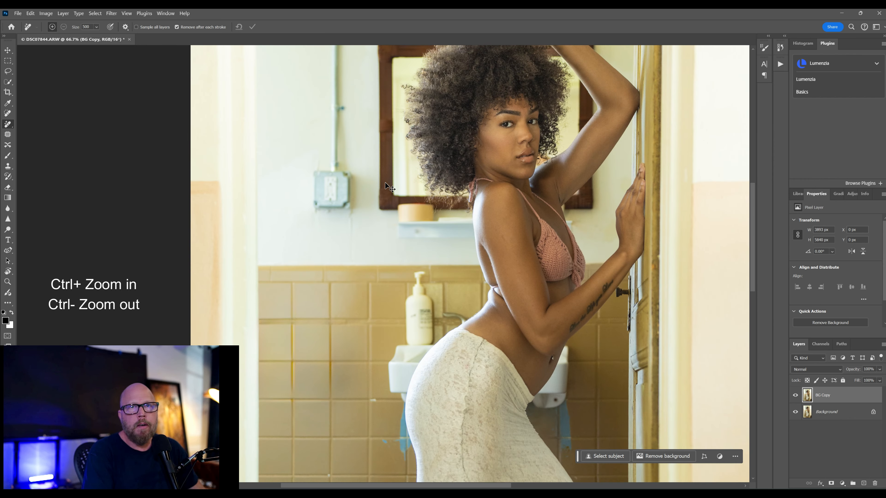
pyautogui.hotkey('ctrl', '+')
pyautogui.hotkey('ctrl', '+')
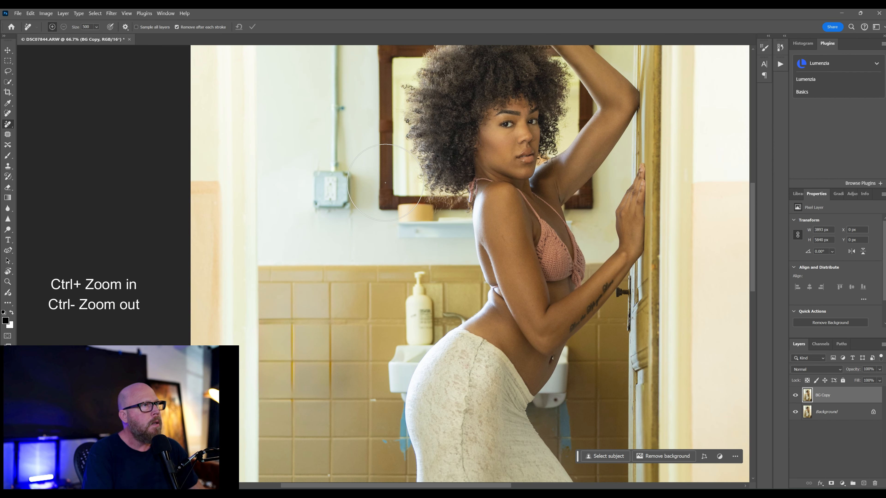
# - Remove the wall outlet and the vertical conduit above it using the Remove tool with a brush size of 500
pyautogui.press('space')
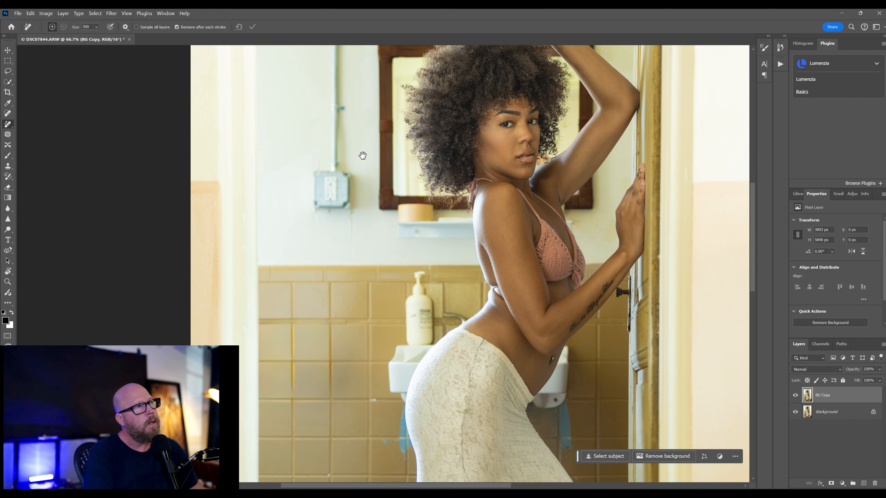
pyautogui.moveTo(365, 145); pyautogui.dragTo(351, 280)
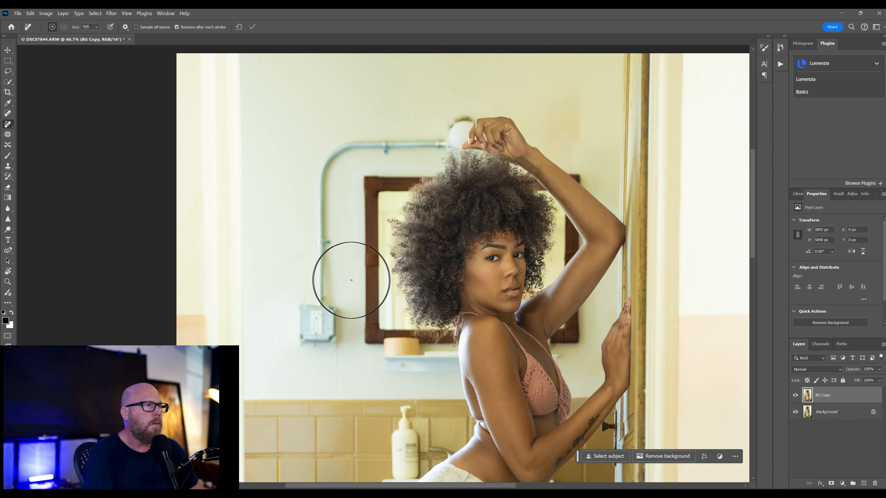
pyautogui.scroll(2, 346, 277)
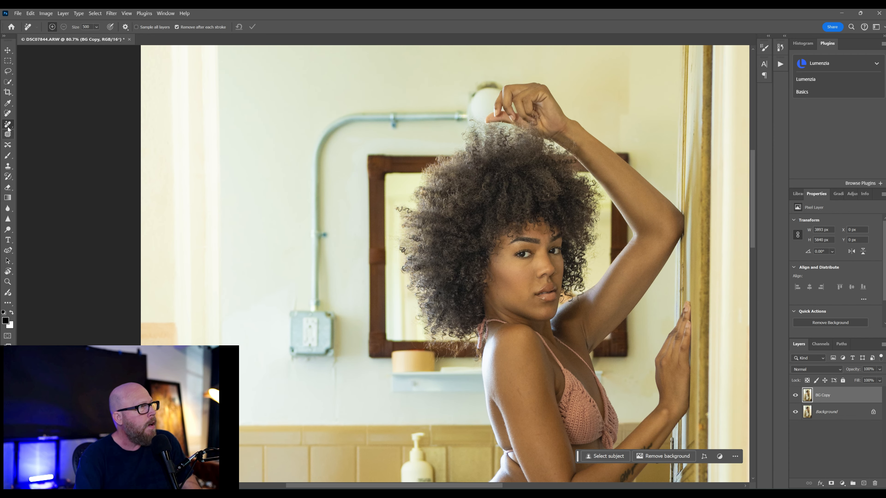
pyautogui.press('[')
pyautogui.press('[')
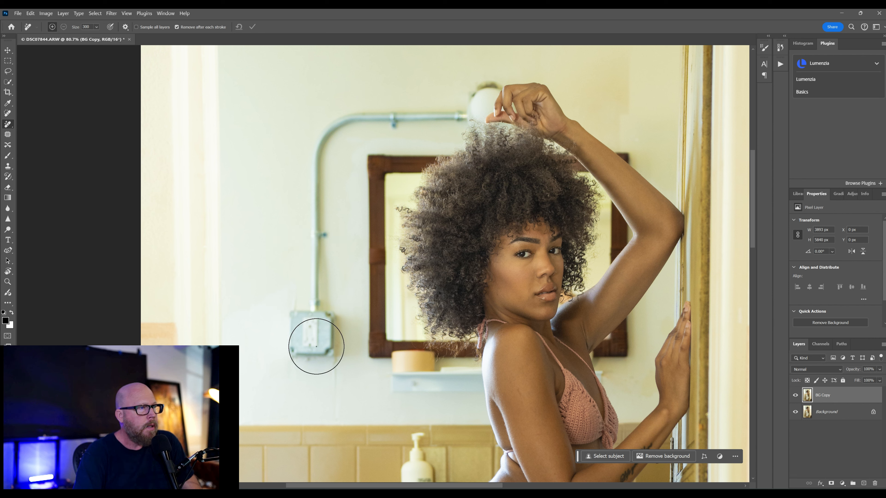
pyautogui.press(']')
pyautogui.press(']')
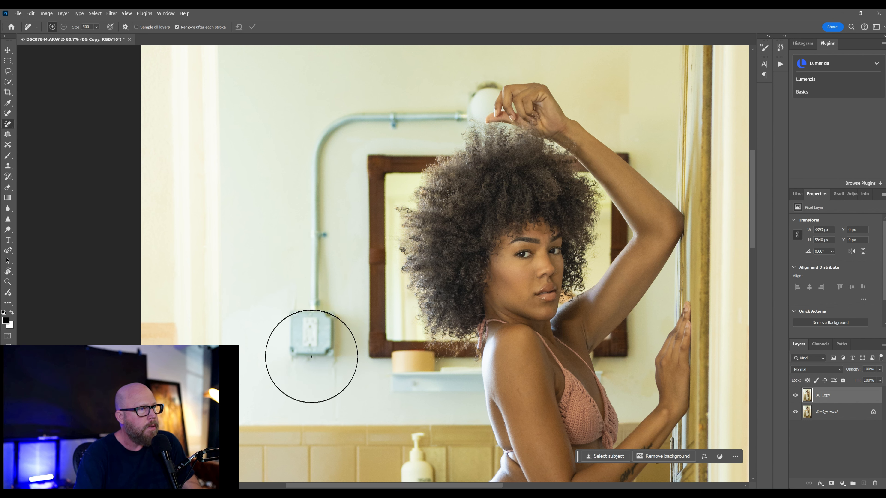
pyautogui.moveTo(316, 354)
pyautogui.mouseDown()
pyautogui.moveTo(307, 321)
pyautogui.moveTo(311, 135)
pyautogui.moveTo(301, 167)
pyautogui.mouseUp()
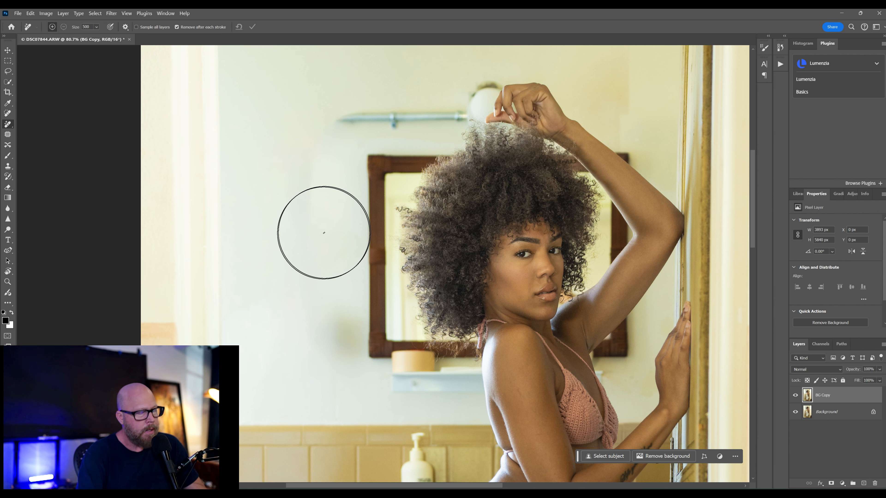
# - Reduce the Remove tool's brush size to 200 and remove the remaining horizontal conduit and the wall light beside the raised hand
pyautogui.press('[')
pyautogui.press('[')
pyautogui.press('[')
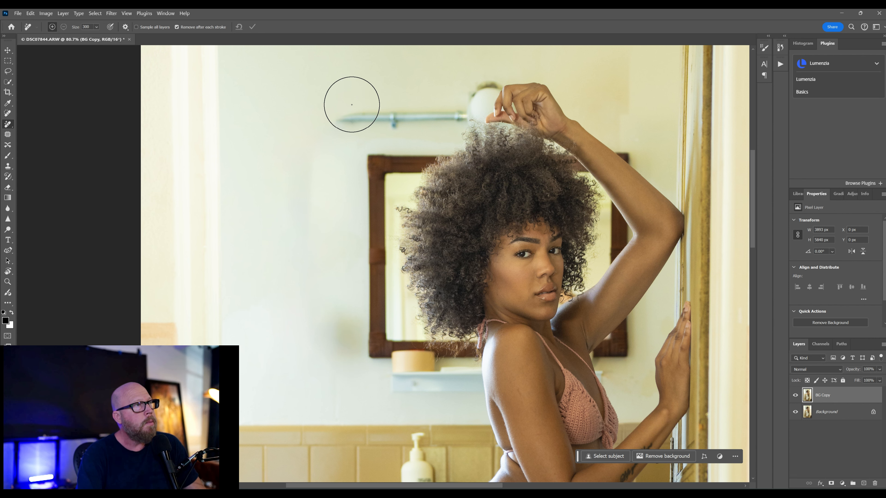
pyautogui.moveTo(381, 113)
pyautogui.mouseDown()
pyautogui.moveTo(427, 113)
pyautogui.moveTo(405, 119)
pyautogui.moveTo(467, 99)
pyautogui.moveTo(484, 75)
pyautogui.moveTo(472, 78)
pyautogui.mouseUp()
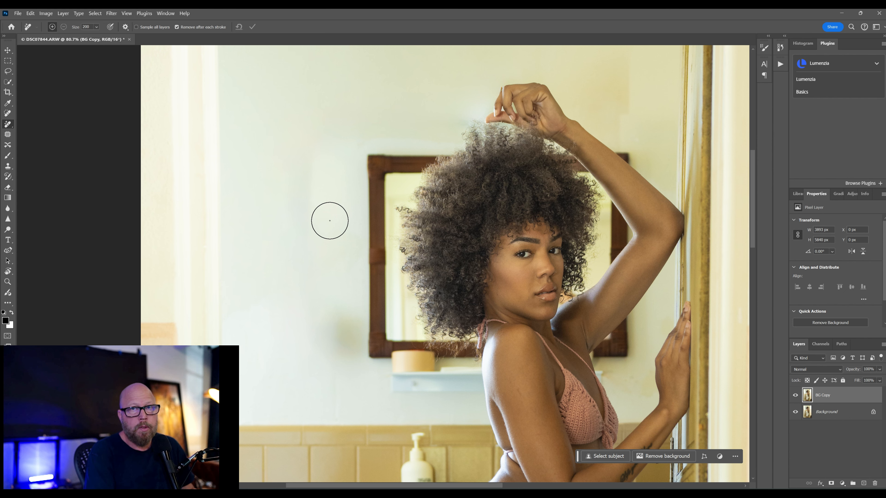
# - Clean up the leftover smudges on the wall beside and above the mirror using the Remove tool with a brush size of 200
pyautogui.hotkey('ctrl', '0')
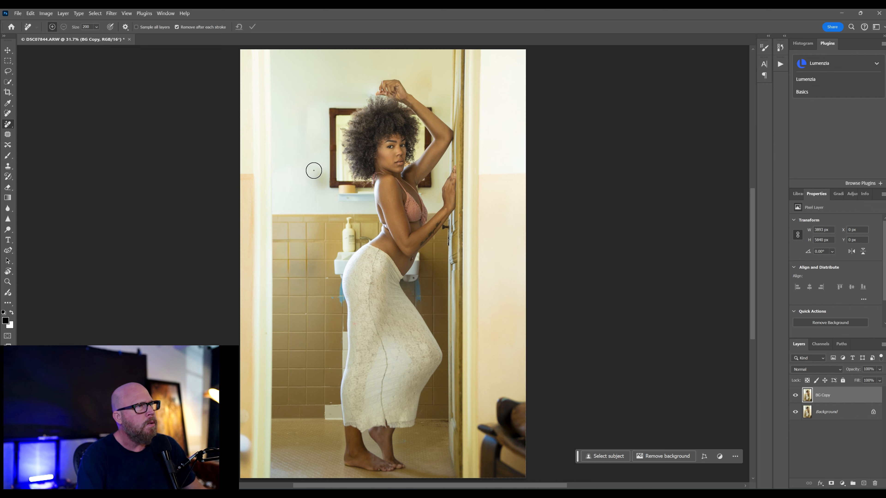
pyautogui.scroll(5, 314, 168)
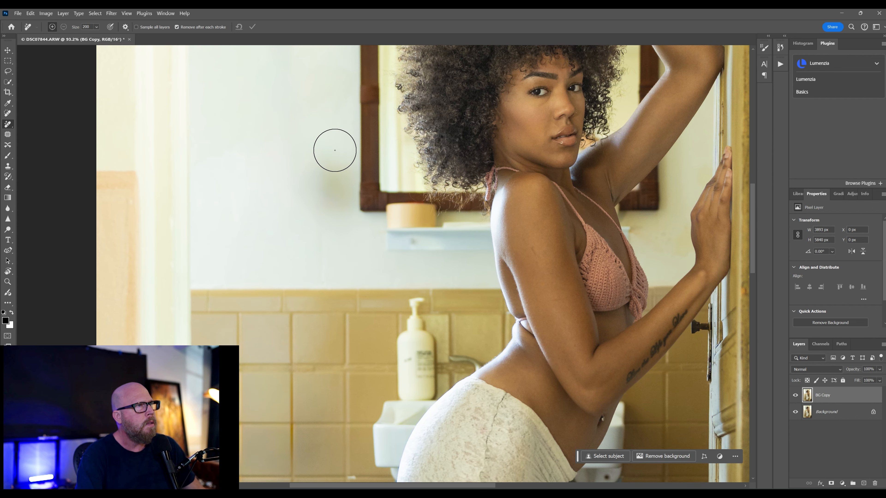
pyautogui.moveTo(335, 150)
pyautogui.mouseDown()
pyautogui.moveTo(334, 220)
pyautogui.moveTo(318, 210)
pyautogui.moveTo(308, 161)
pyautogui.moveTo(316, 198)
pyautogui.moveTo(332, 213)
pyautogui.moveTo(336, 153)
pyautogui.moveTo(335, 217)
pyautogui.mouseUp()
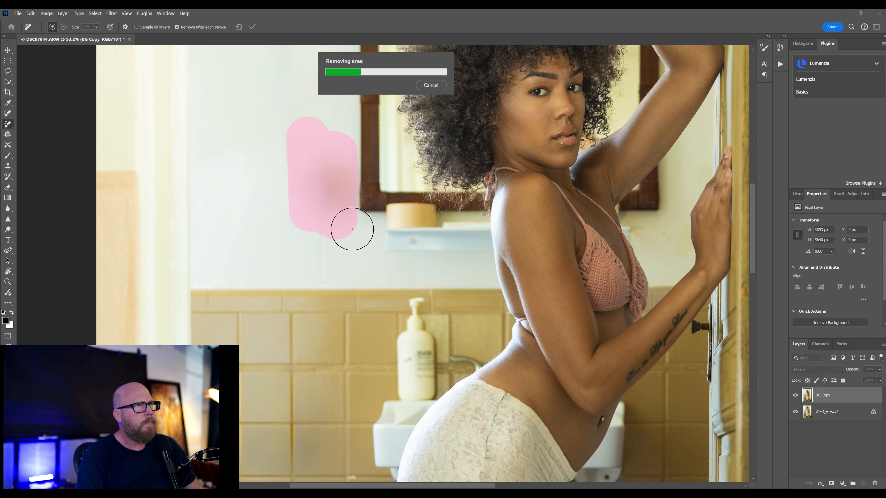
pyautogui.moveTo(321, 208); pyautogui.dragTo(321, 256)
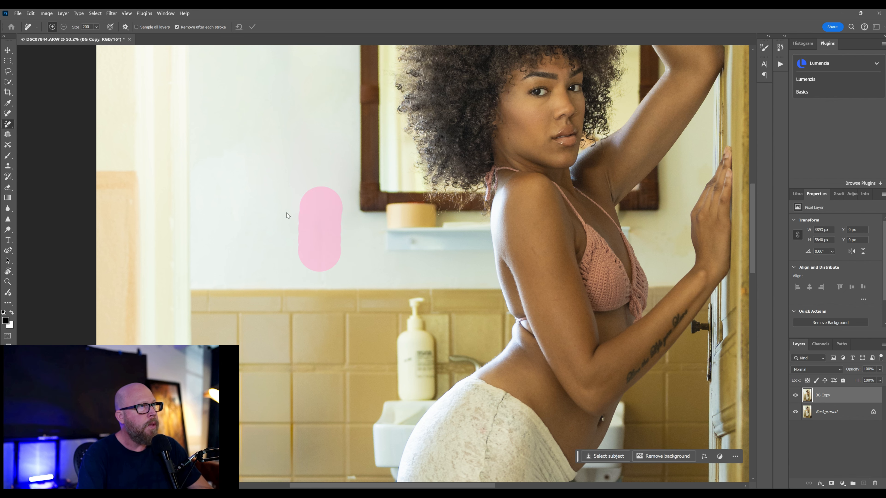
pyautogui.moveTo(273, 107); pyautogui.dragTo(288, 358)
pyautogui.moveTo(301, 221)
pyautogui.mouseDown()
pyautogui.moveTo(300, 261)
pyautogui.moveTo(336, 326)
pyautogui.moveTo(336, 210)
pyautogui.moveTo(304, 288)
pyautogui.mouseUp()
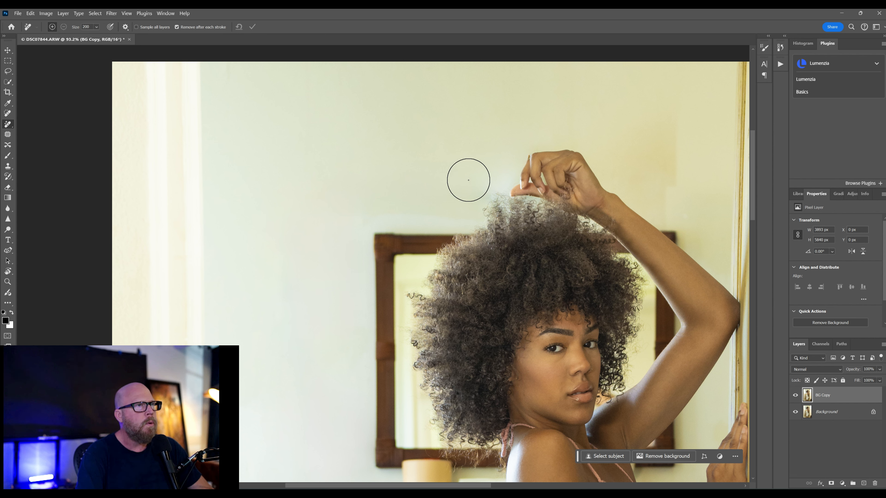
pyautogui.moveTo(478, 184); pyautogui.dragTo(461, 187)
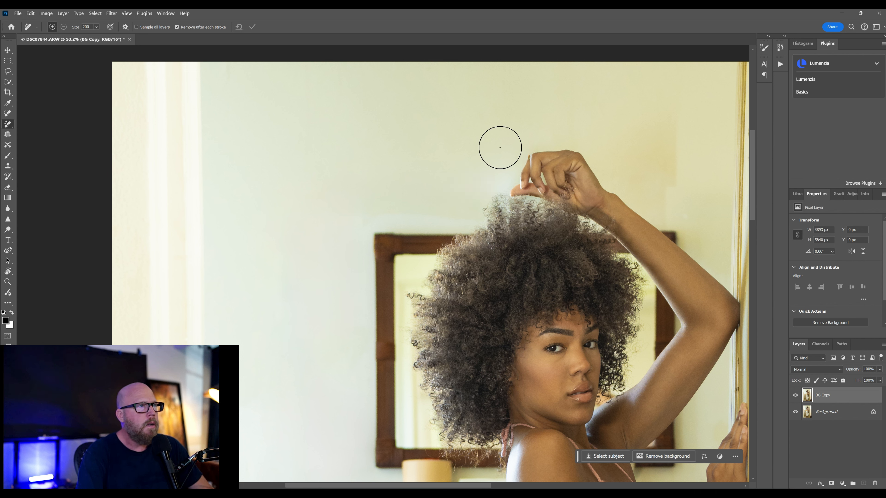
pyautogui.moveTo(455, 204); pyautogui.dragTo(359, 211)
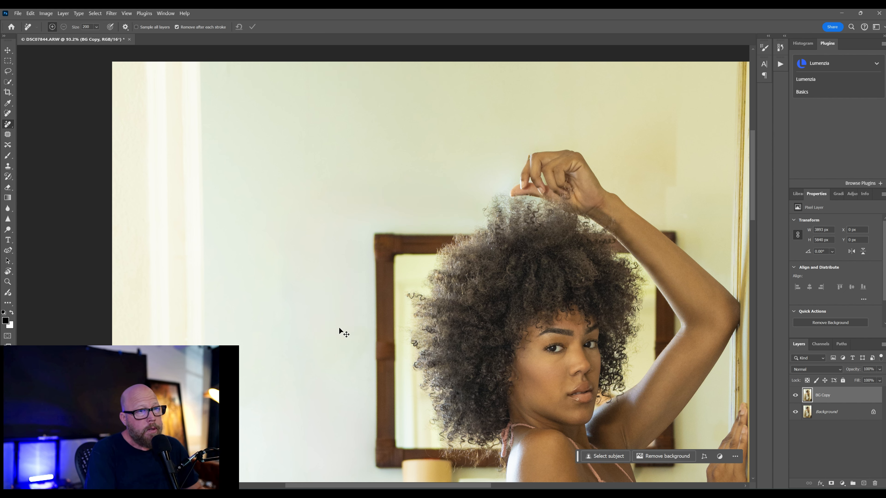
# - Remove the soap dispenser from the sink using the Remove tool with a brush size of 200
pyautogui.hotkey('ctrl', '0')
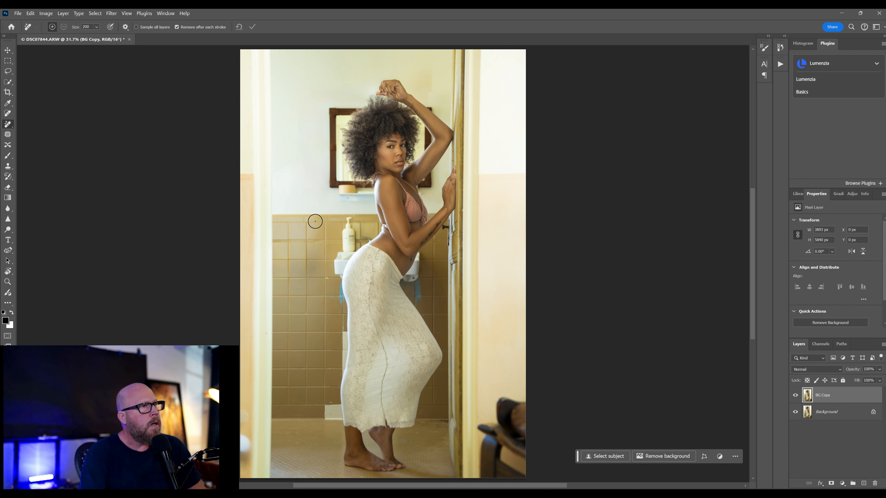
pyautogui.scroll(5, 349, 237)
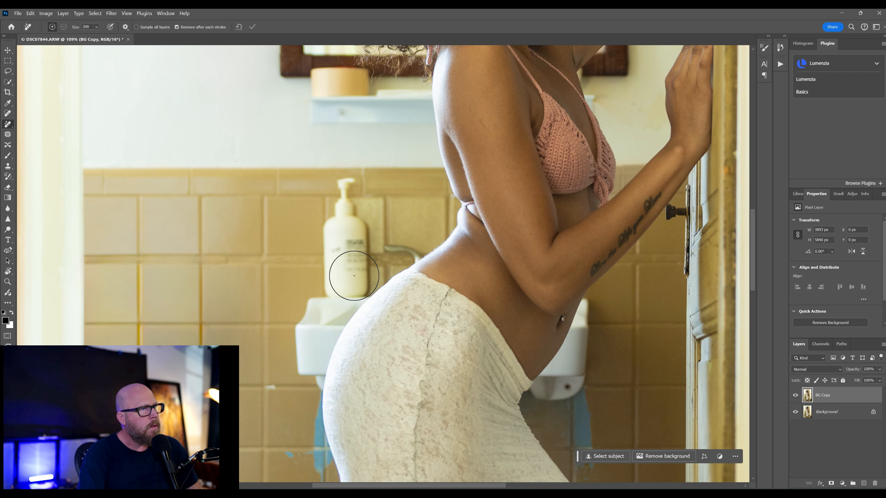
pyautogui.click(341, 198)
pyautogui.moveTo(341, 223)
pyautogui.mouseDown()
pyautogui.moveTo(336, 277)
pyautogui.moveTo(342, 261)
pyautogui.moveTo(352, 264)
pyautogui.moveTo(350, 194)
pyautogui.mouseUp()
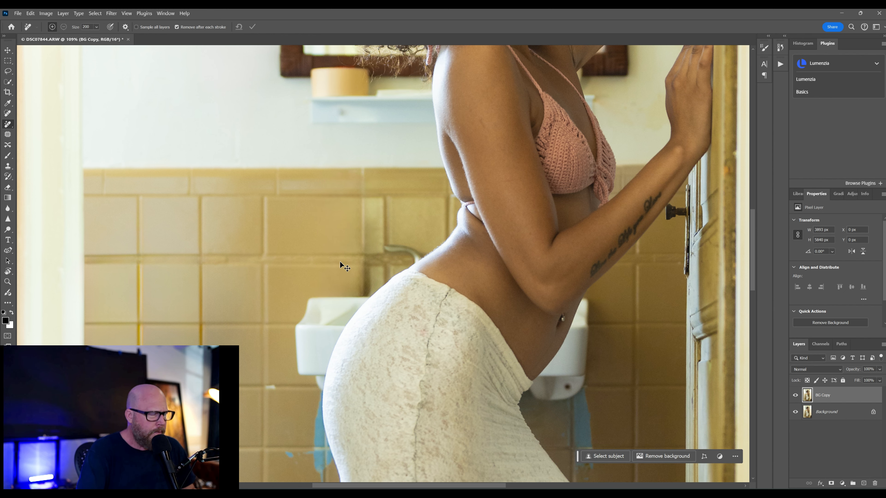
# - Reduce the Remove tool's brush size to 60 and clean up the tile patches and dark shadow beside the faucet where the dispenser stood
pyautogui.hotkey('ctrl', '0')
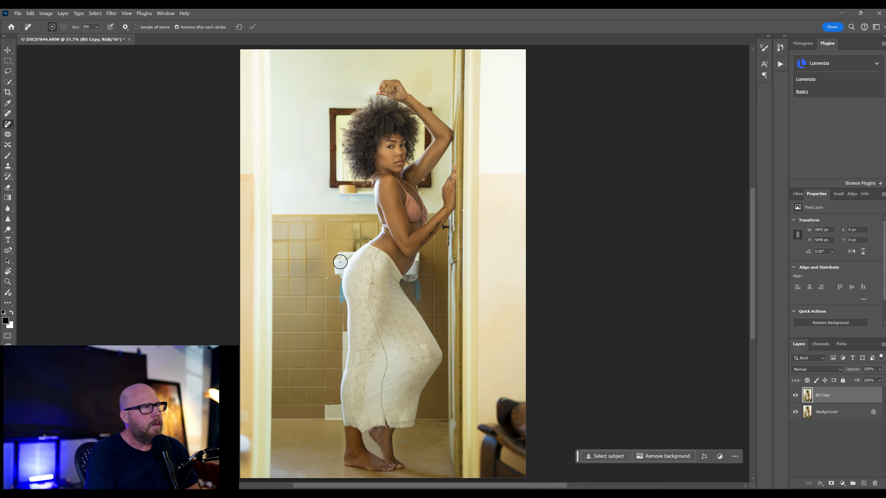
pyautogui.scroll(6, 354, 238)
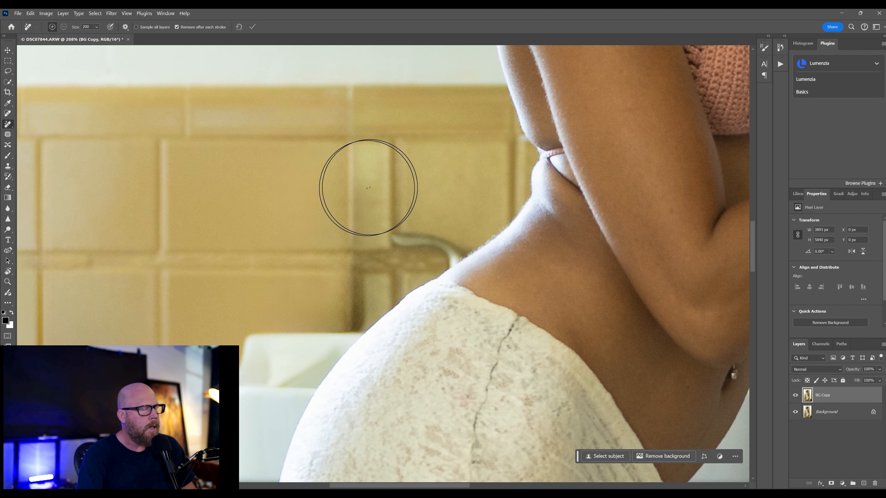
pyautogui.press('[')
pyautogui.press('[')
pyautogui.press('[')
pyautogui.press('[')
pyautogui.press('[')
pyautogui.press('[')
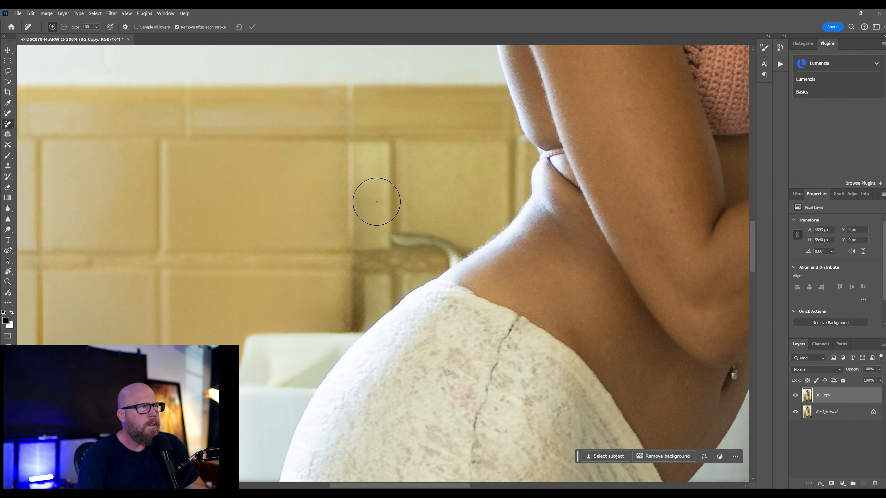
pyautogui.press('[')
pyautogui.moveTo(369, 165); pyautogui.dragTo(373, 216)
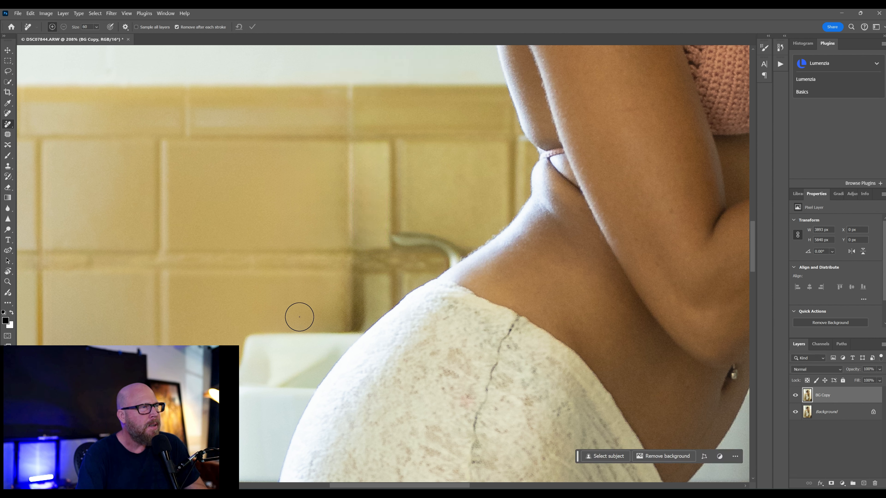
pyautogui.moveTo(355, 324); pyautogui.dragTo(354, 262)
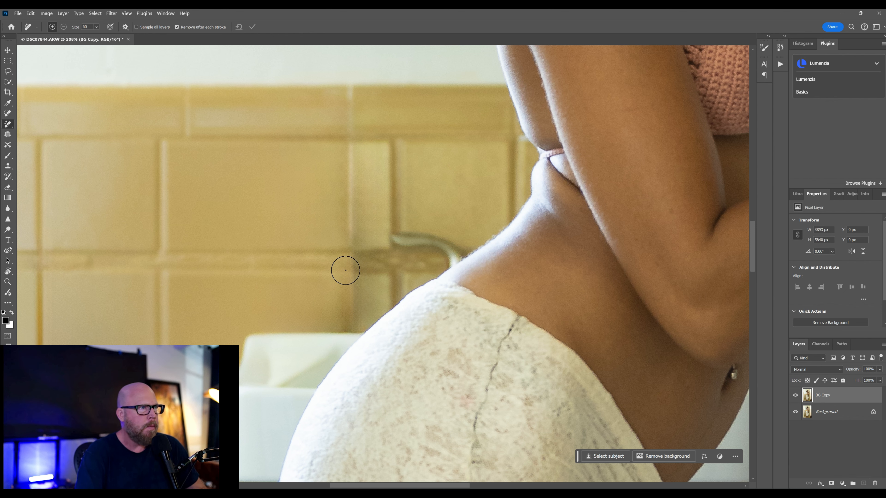
# - Enlarge the Remove tool's brush size to 700 and even out the wall tiles between the door frame and the sink
pyautogui.hotkey('ctrl', '0')
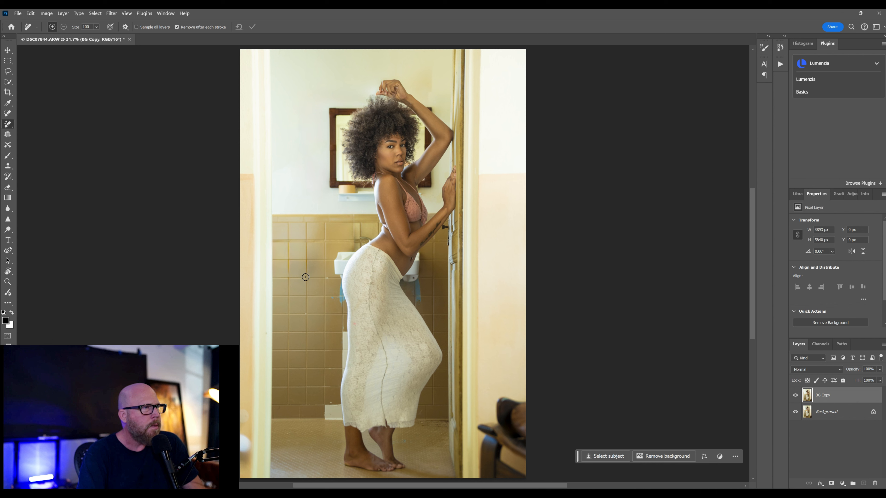
pyautogui.press(']')
pyautogui.press(']')
pyautogui.press(']')
pyautogui.press(']')
pyautogui.press('[')
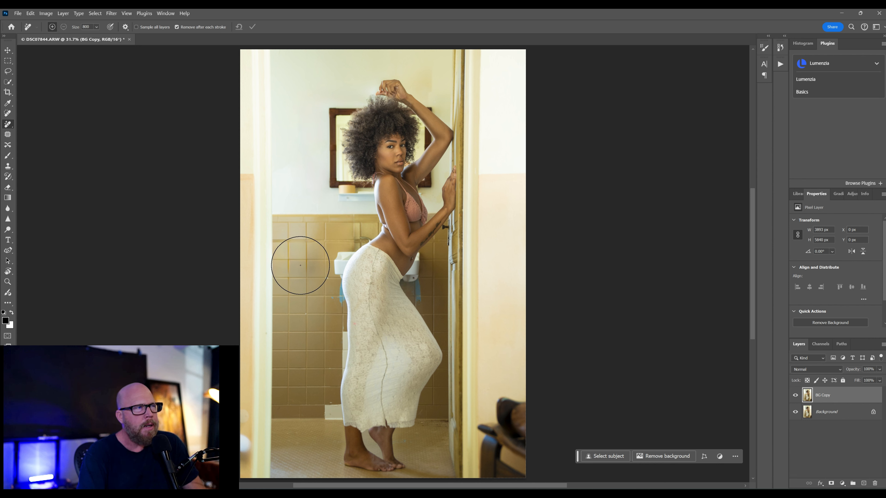
pyautogui.press('[')
pyautogui.click(299, 270)
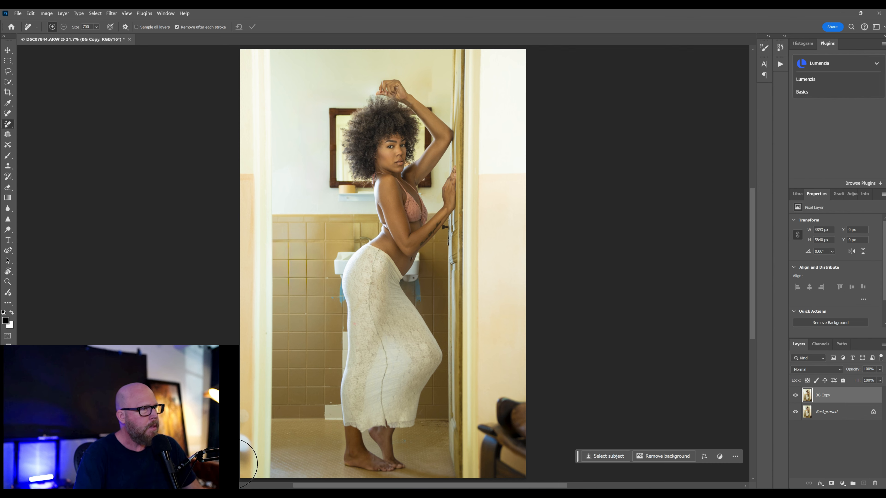
# - Reduce the Remove tool's brush size to 200 and remove the blurry white spots and dark smudge from the wall at the photo's lower-left edge
pyautogui.scroll(5, 255, 441)
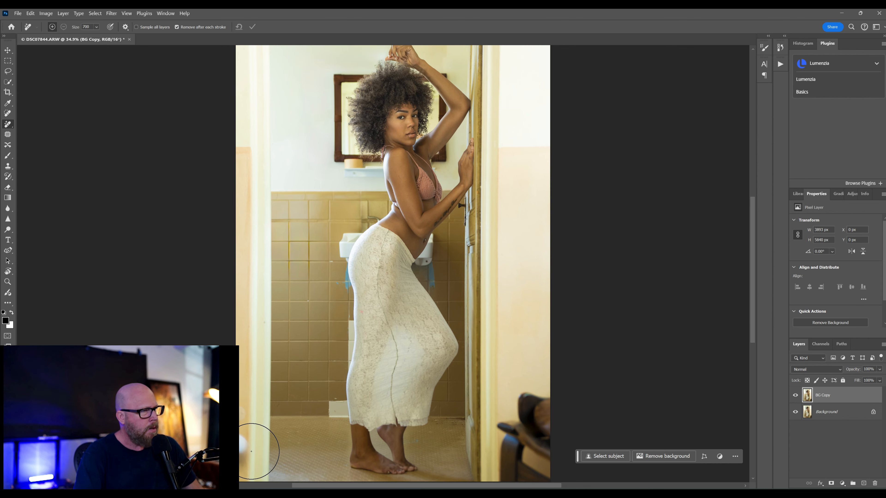
pyautogui.scroll(3, 252, 447)
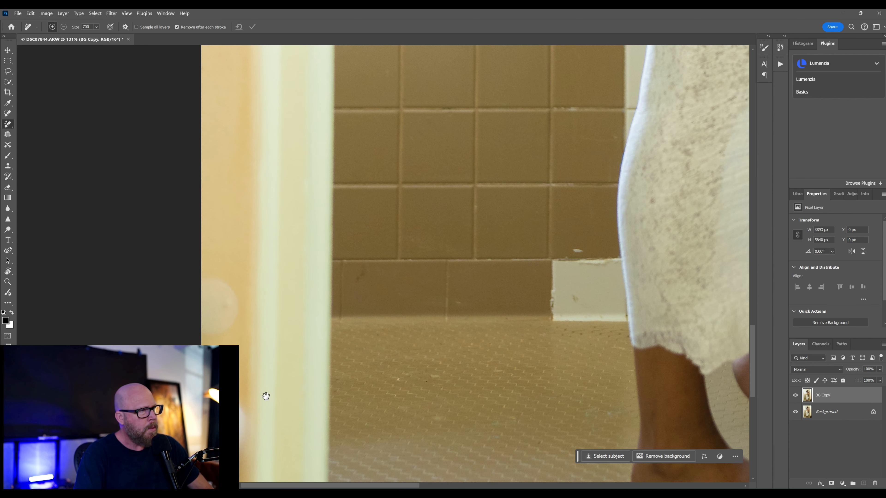
pyautogui.moveTo(272, 411)
pyautogui.mouseDown()
pyautogui.moveTo(384, 259)
pyautogui.moveTo(372, 267)
pyautogui.moveTo(357, 283)
pyautogui.moveTo(390, 290)
pyautogui.moveTo(391, 282)
pyautogui.mouseUp()
pyautogui.press('[')
pyautogui.press('[')
pyautogui.press('[')
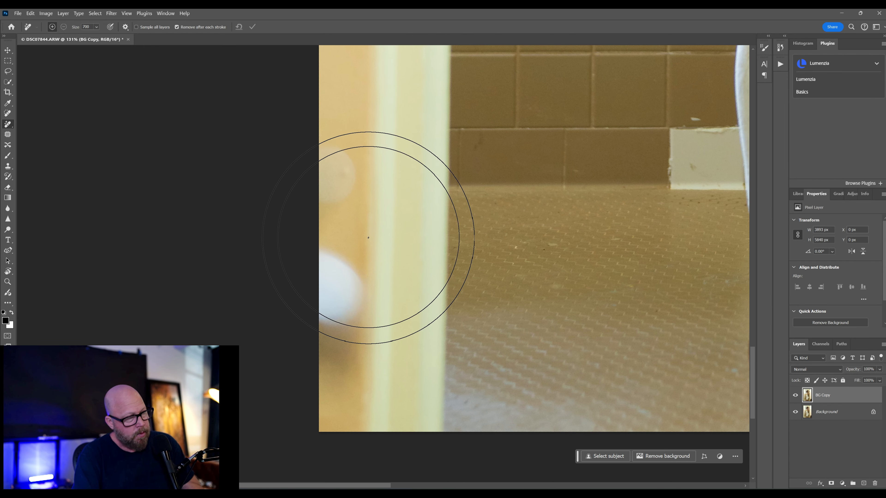
pyautogui.press('[')
pyautogui.press('[')
pyautogui.press('[')
pyautogui.moveTo(334, 158); pyautogui.dragTo(340, 347)
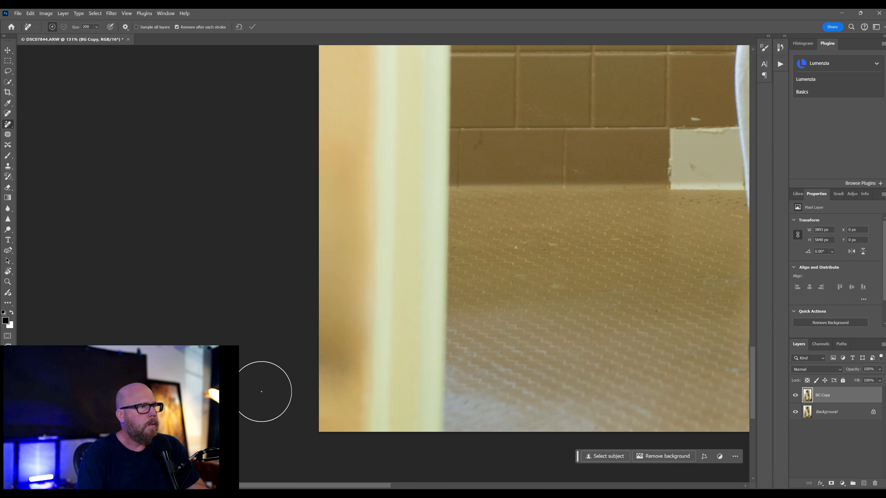
pyautogui.moveTo(349, 340); pyautogui.dragTo(343, 412)
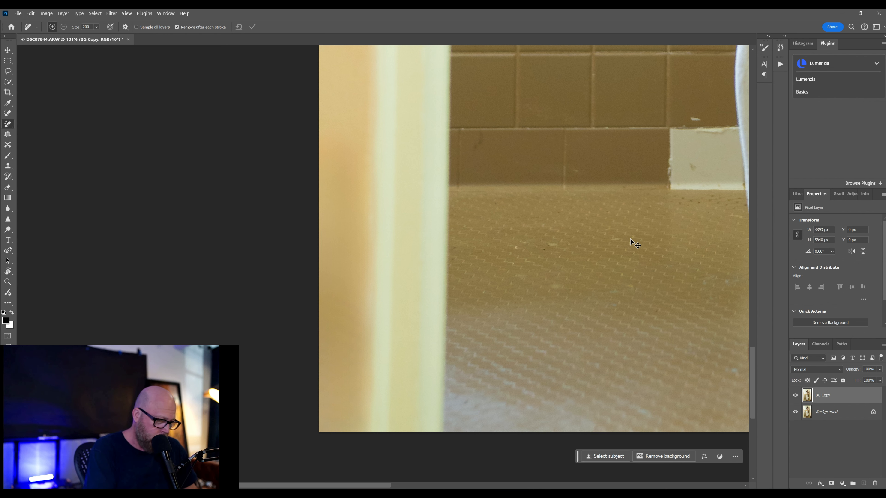
# - Compare the retouched photo with the original by toggling the BG Copy layer's visibility
pyautogui.hotkey('ctrl', '0')
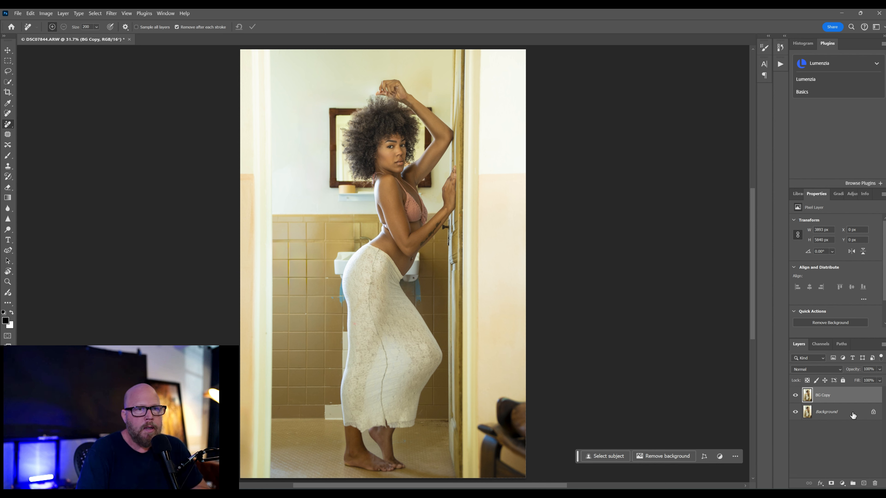
pyautogui.click(797, 396)
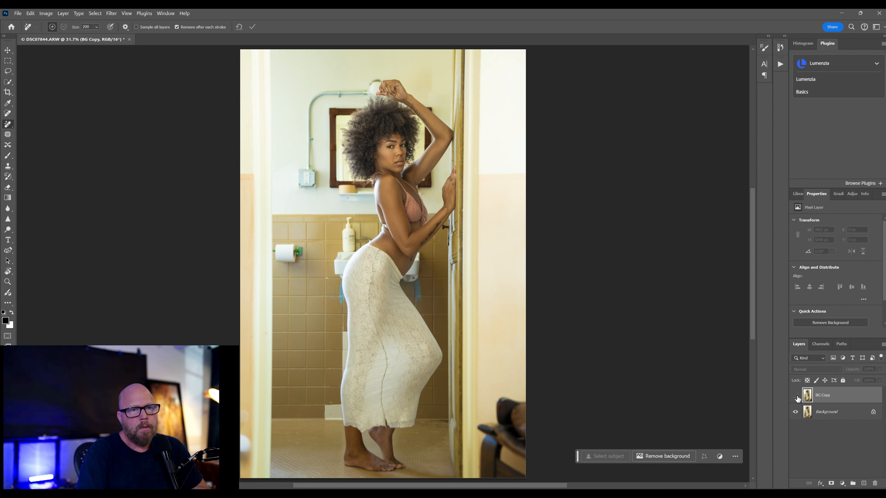
pyautogui.click(796, 396)
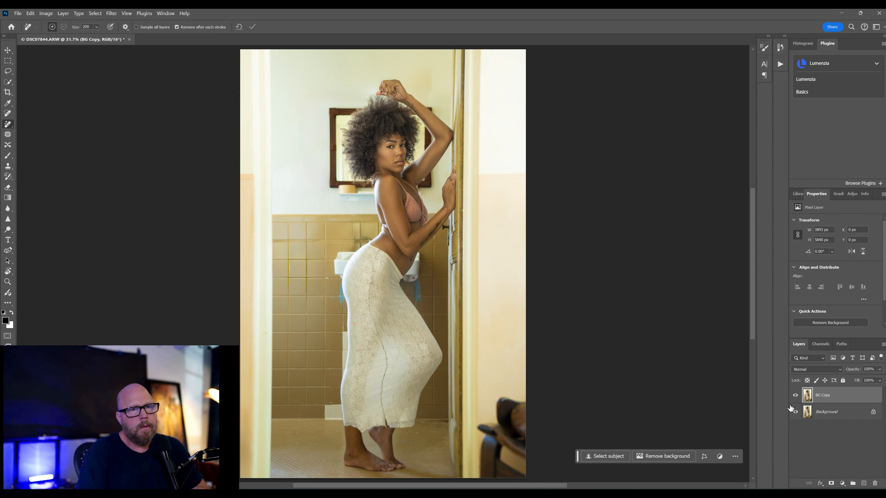
pyautogui.click(796, 396)
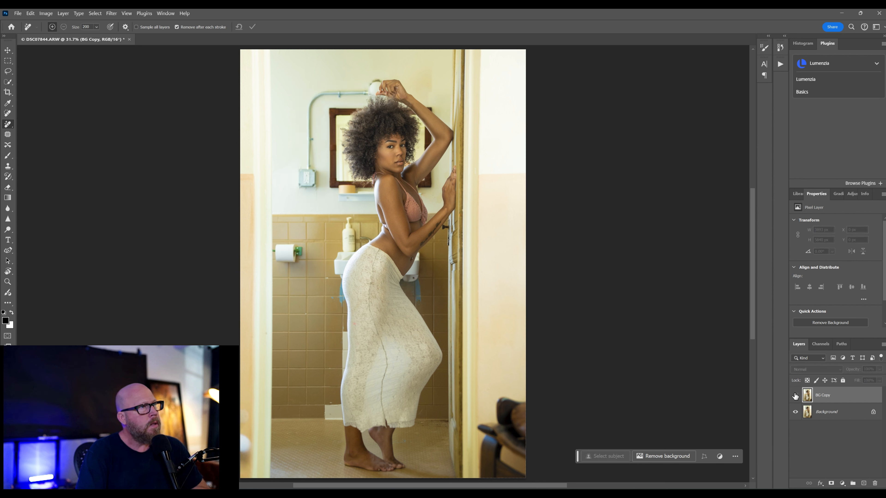
pyautogui.click(795, 398)
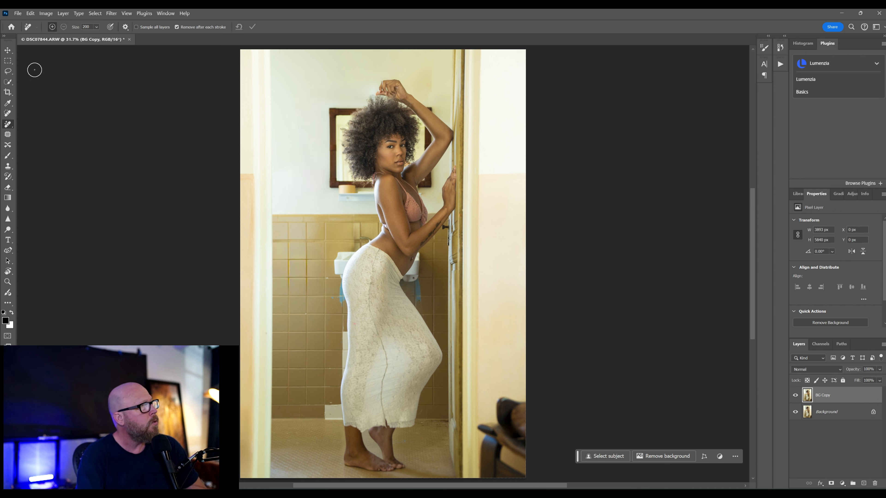
# - Select the chair in the photo's lower-right corner with the Lasso tool, leaving a loose margin around it
pyautogui.click(10, 73)
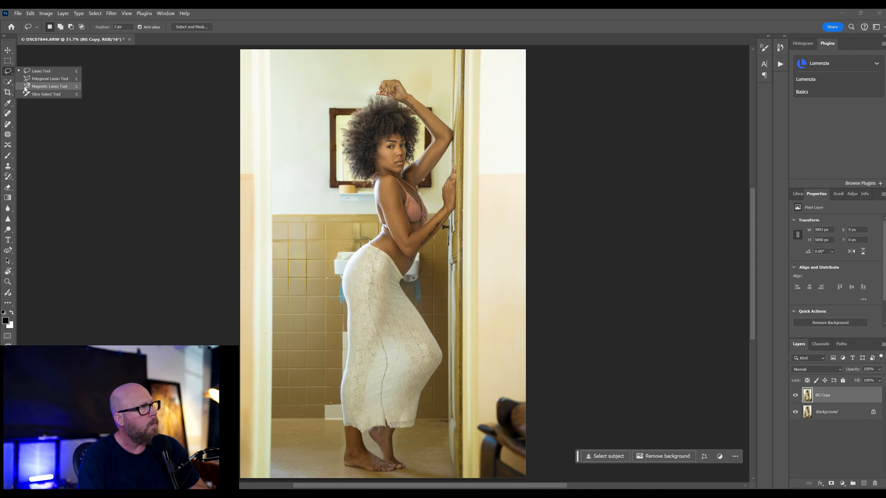
pyautogui.click(40, 72)
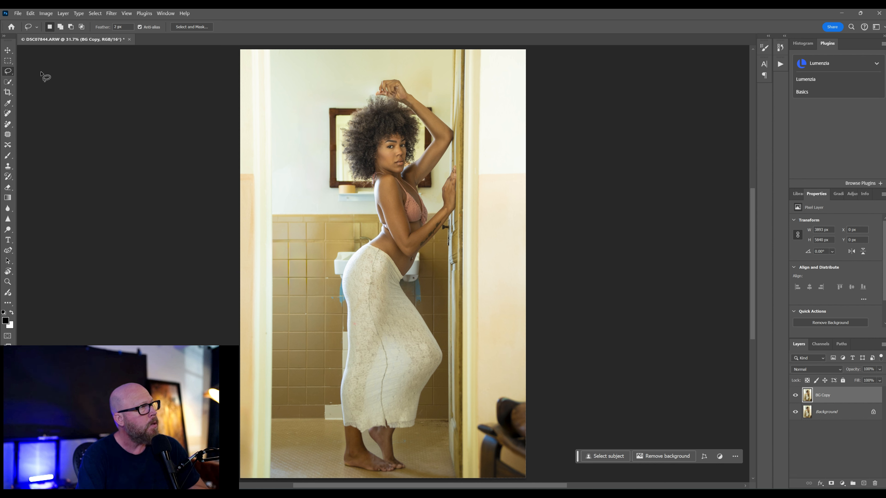
pyautogui.moveTo(537, 399)
pyautogui.mouseDown()
pyautogui.moveTo(504, 385)
pyautogui.moveTo(490, 397)
pyautogui.moveTo(472, 426)
pyautogui.moveTo(476, 462)
pyautogui.mouseUp()
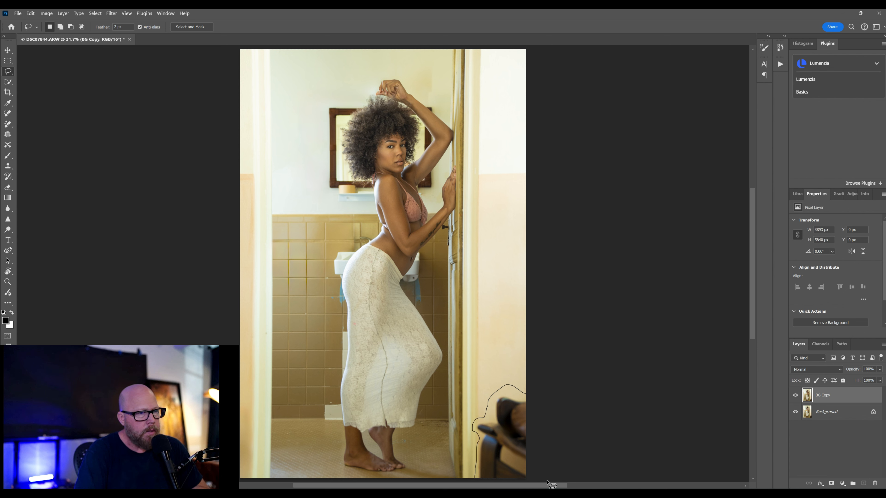
pyautogui.moveTo(547, 482); pyautogui.dragTo(557, 450)
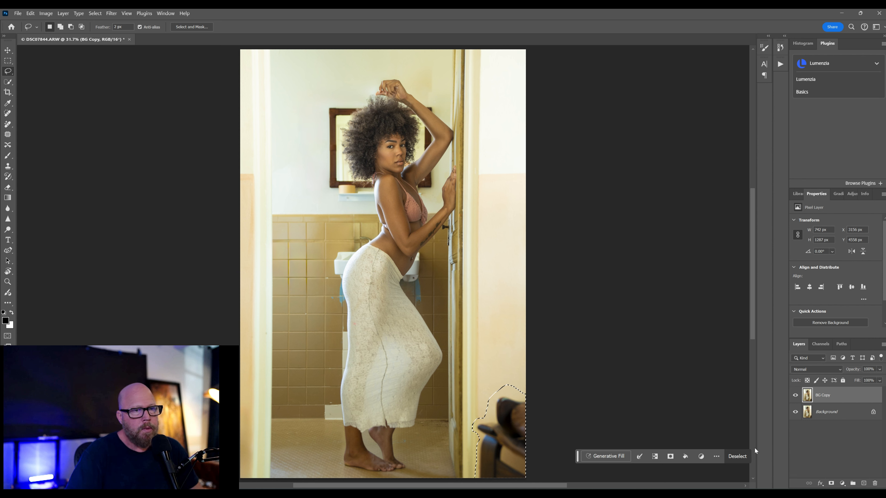
pyautogui.rightClick(504, 340)
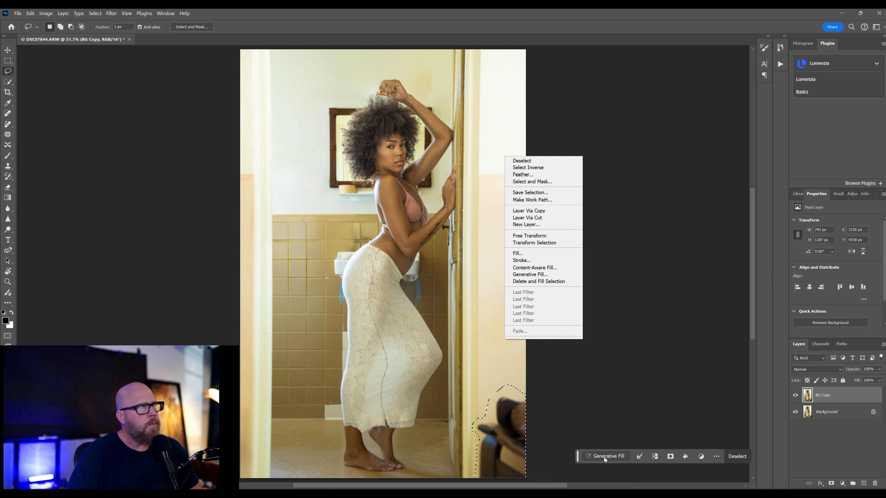
pyautogui.click(131, 15)
pyautogui.click(131, 15)
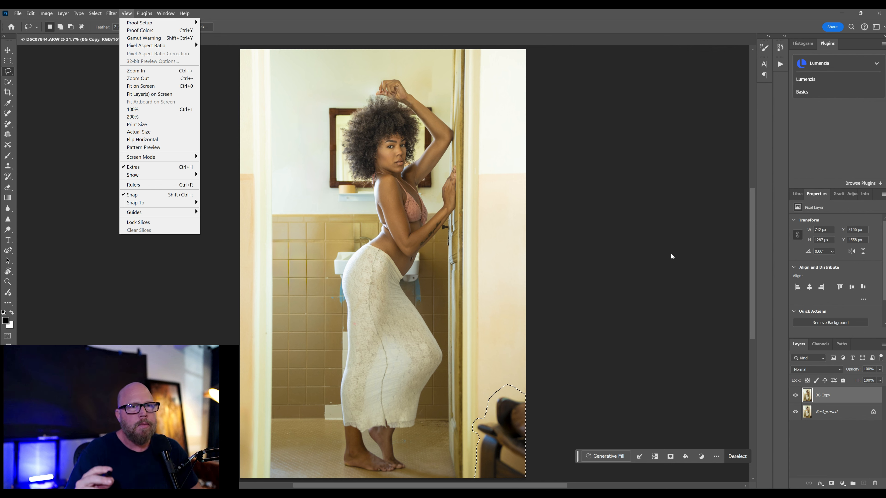
pyautogui.click(624, 18)
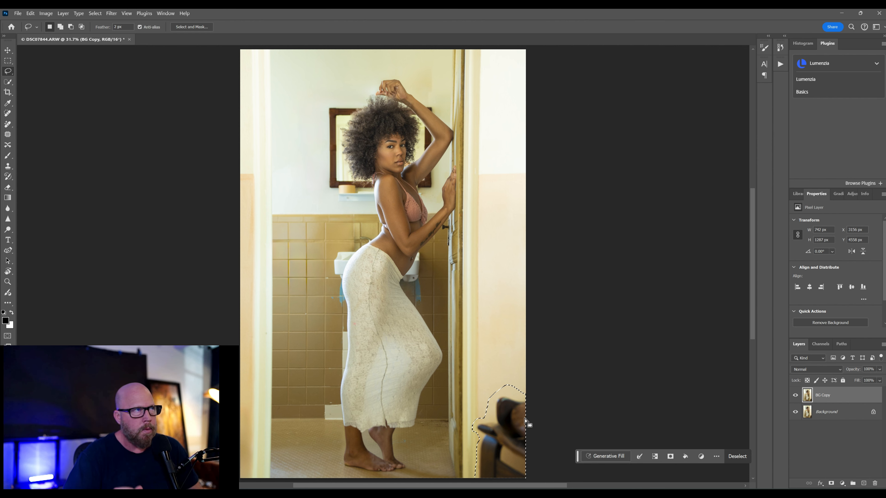
pyautogui.click(157, 14)
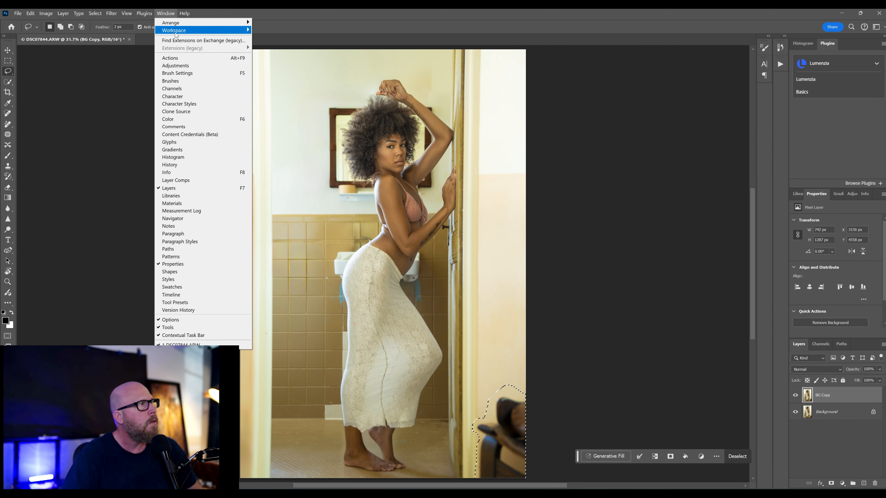
pyautogui.click(120, 94)
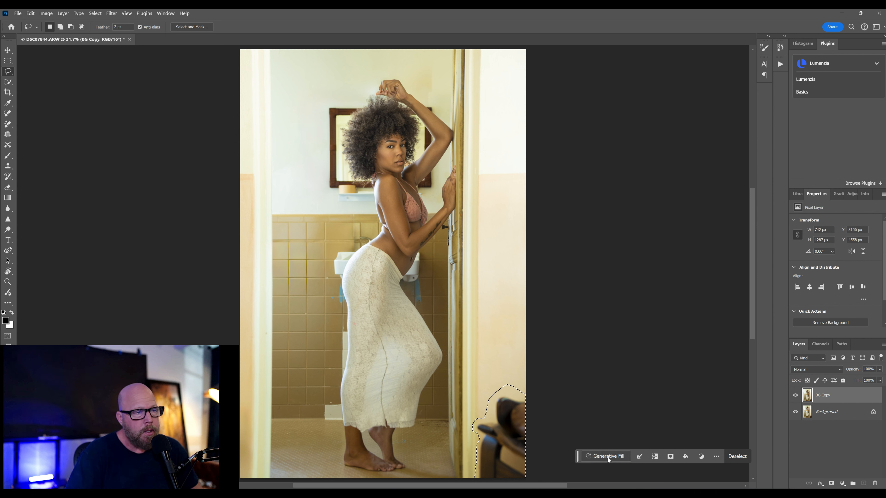
pyautogui.rightClick(515, 348)
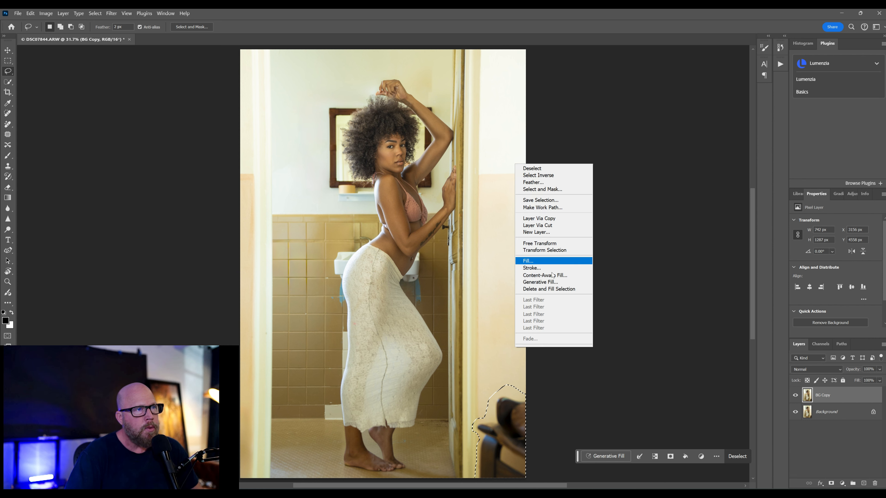
pyautogui.click(616, 457)
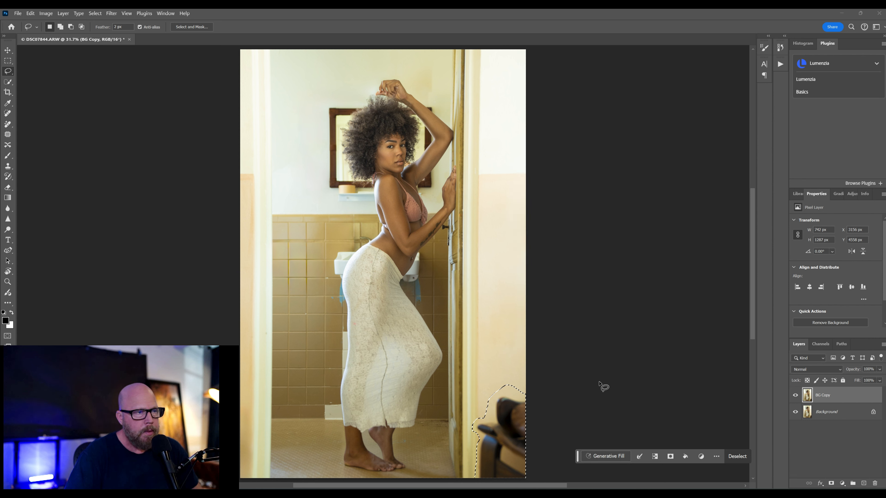
# - Replace the selected chair using Generative Fill with an empty prompt, compare the variations and keep the second one
pyautogui.click(606, 456)
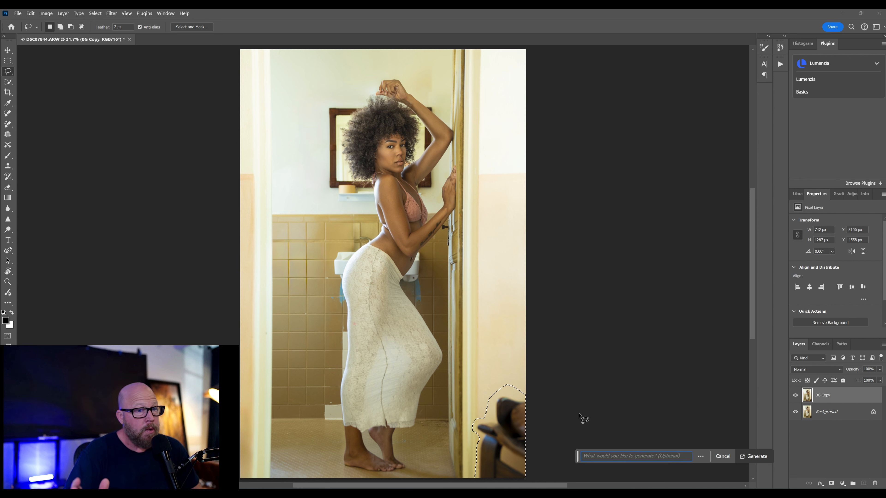
pyautogui.click(753, 456)
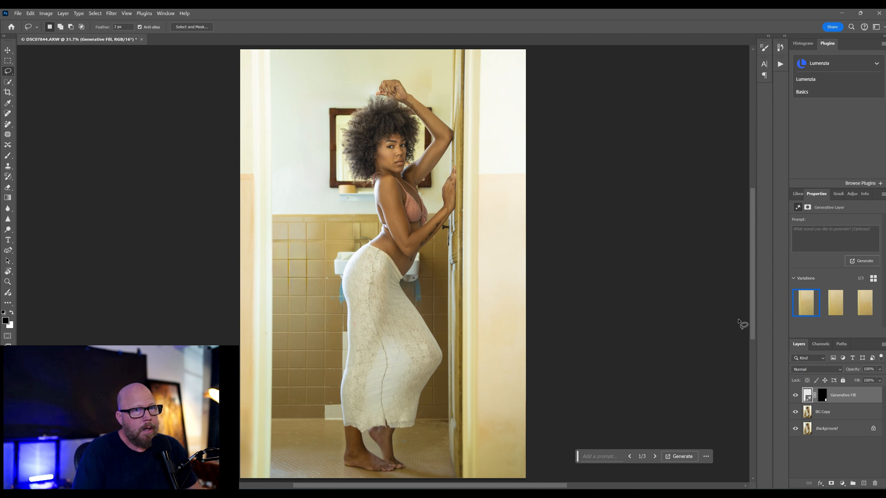
pyautogui.click(838, 304)
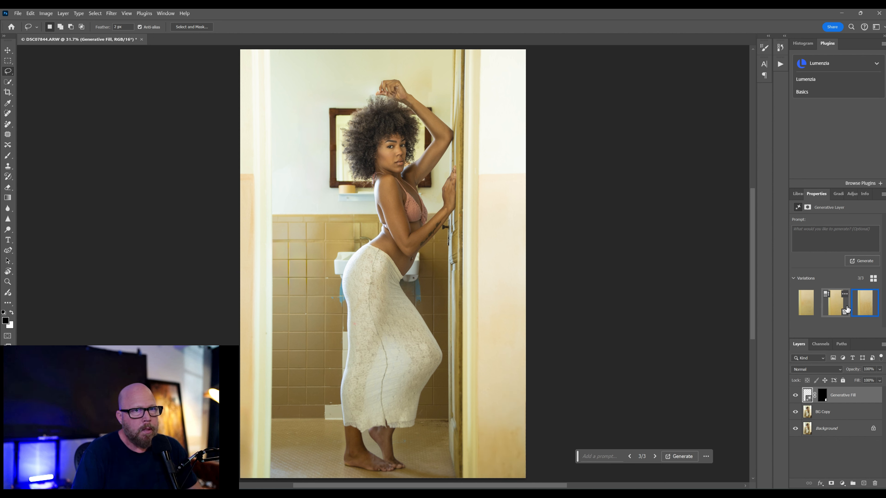
pyautogui.click(807, 307)
pyautogui.click(829, 306)
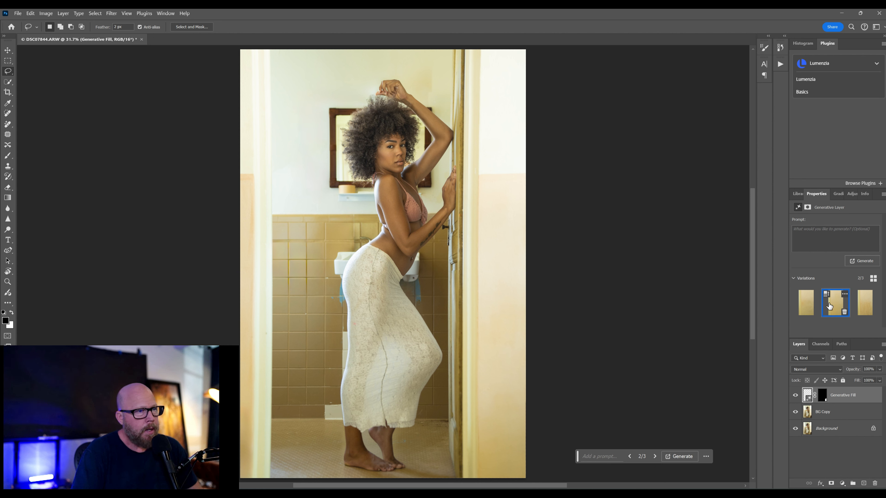
pyautogui.click(811, 306)
pyautogui.click(836, 304)
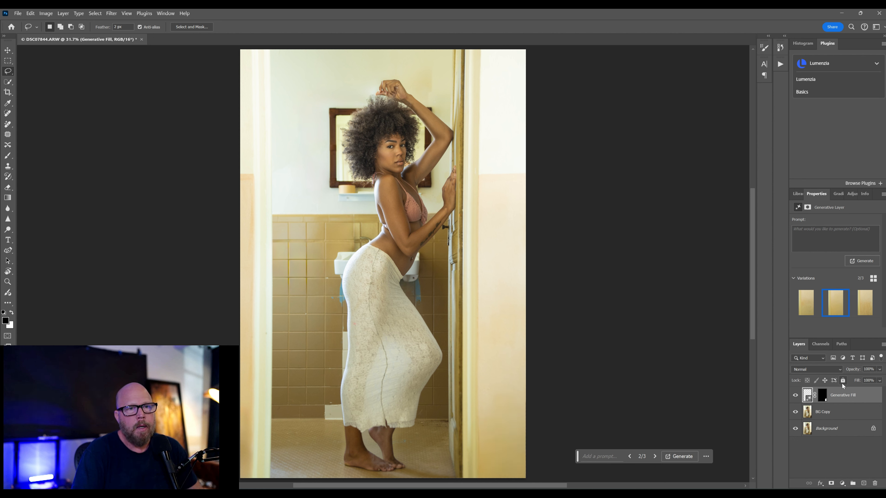
# - Examine the Background, BG Copy and Generative Fill layers and the merge and flatten commands offered for the Background layer
pyautogui.click(840, 431)
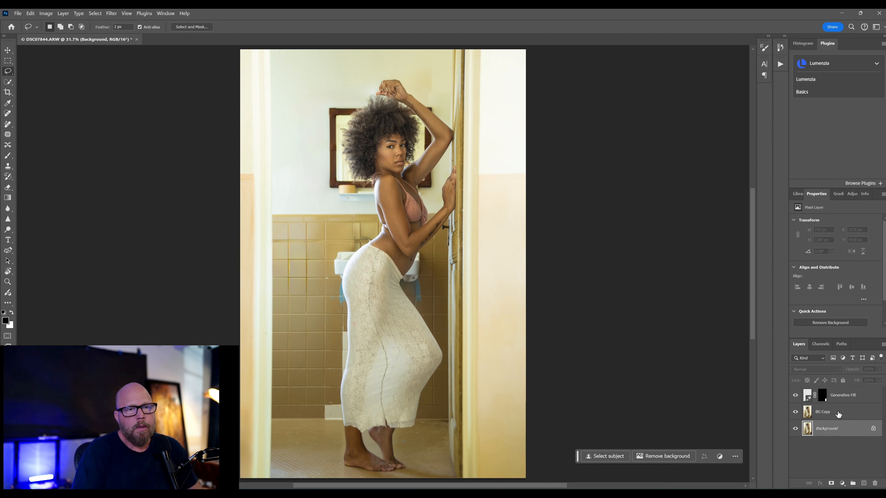
pyautogui.click(823, 413)
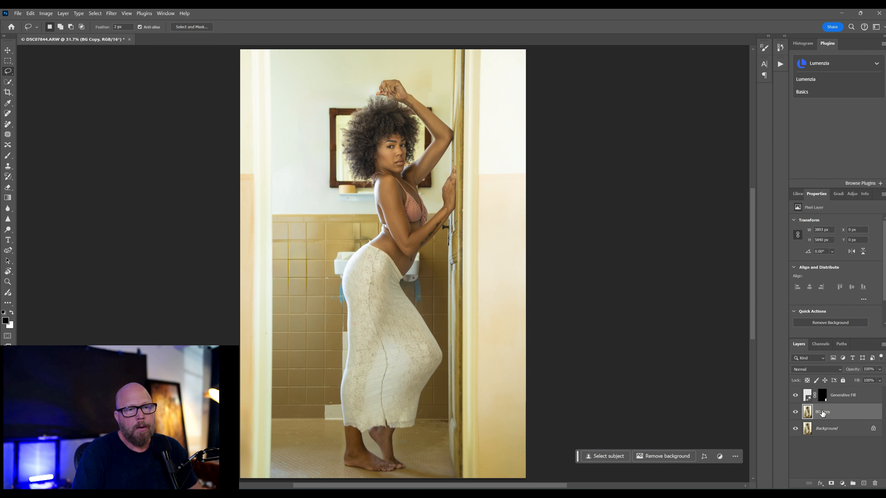
pyautogui.click(841, 395)
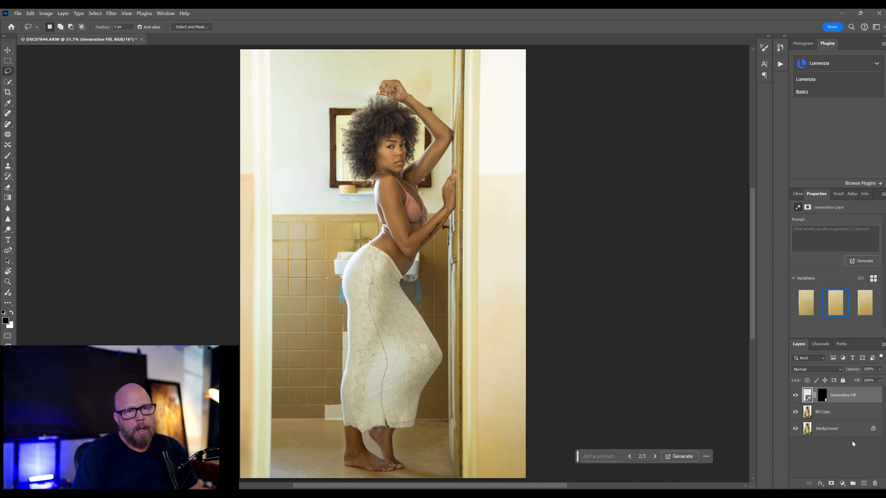
pyautogui.rightClick(831, 432)
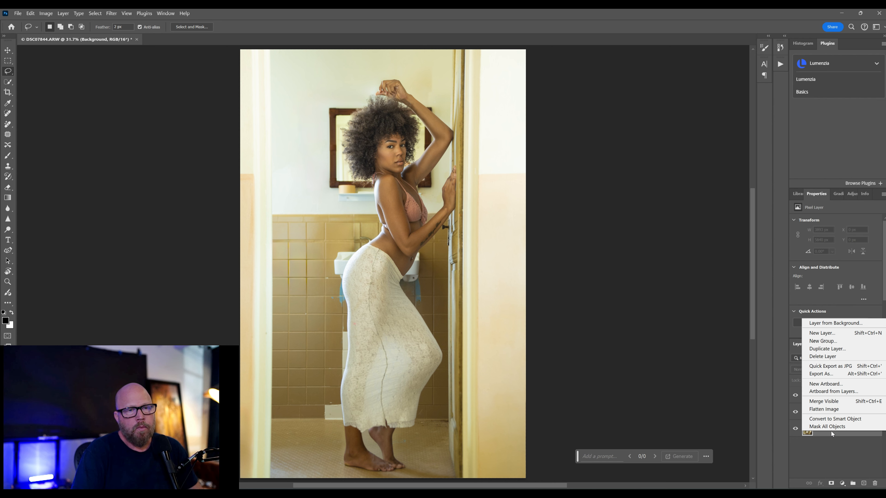
pyautogui.press('Escape')
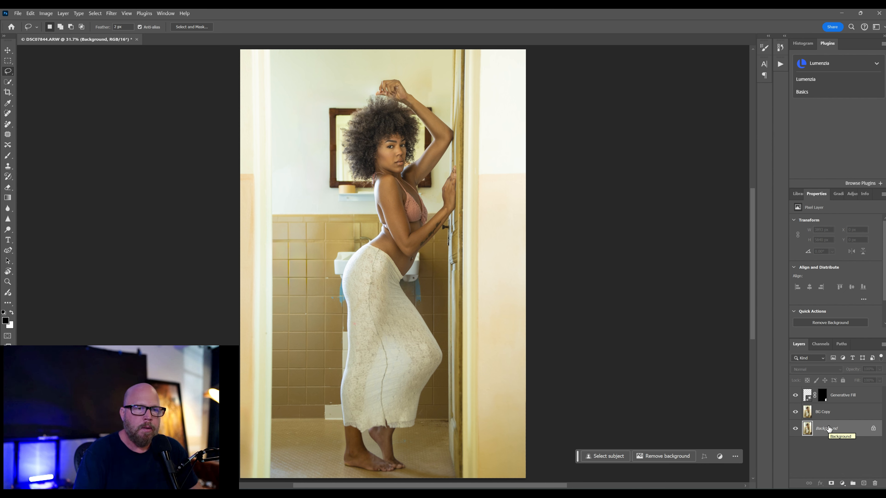
pyautogui.rightClick(829, 428)
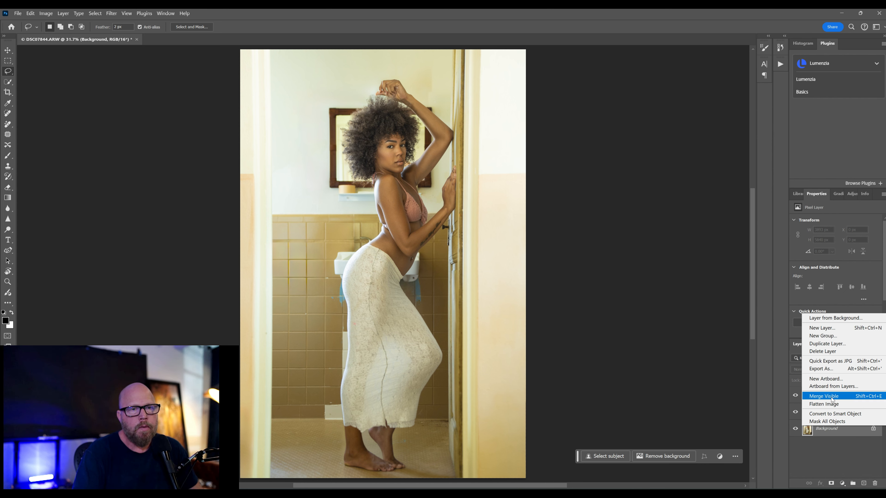
pyautogui.click(829, 404)
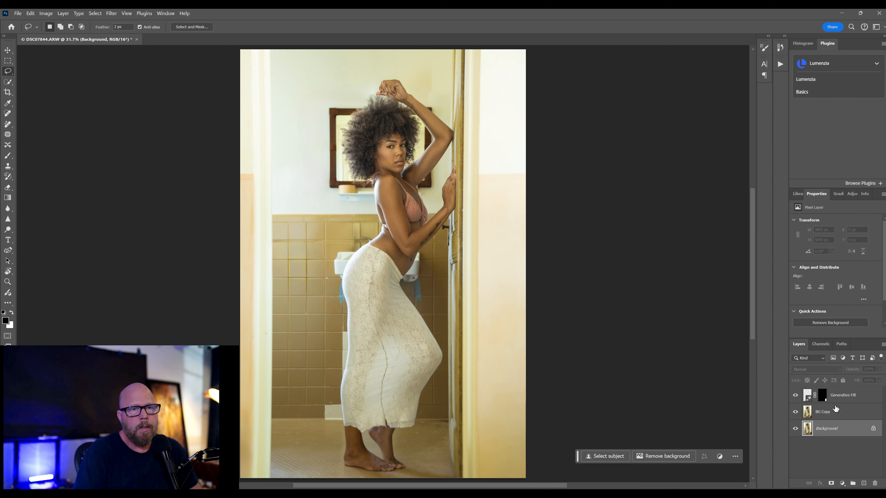
pyautogui.click(836, 399)
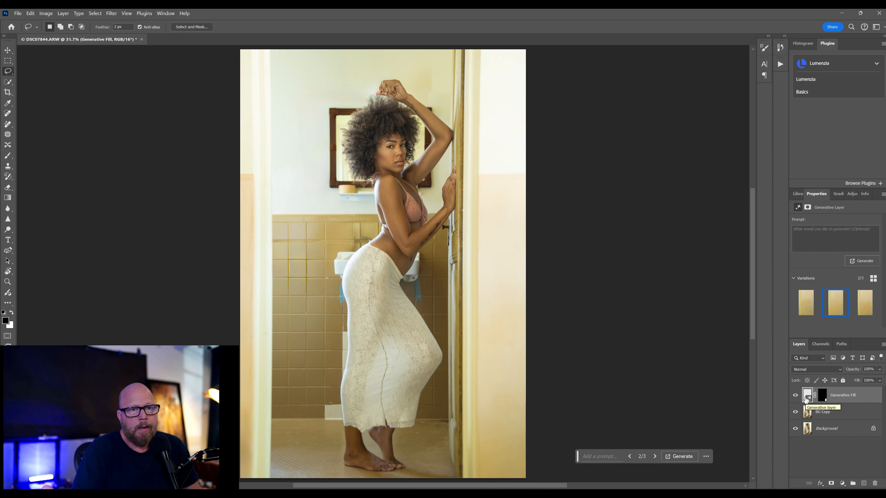
pyautogui.click(805, 412)
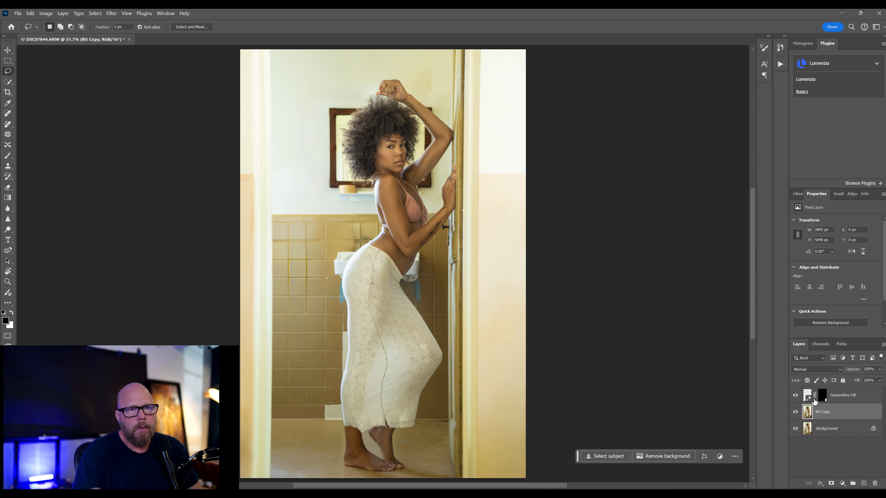
pyautogui.click(806, 394)
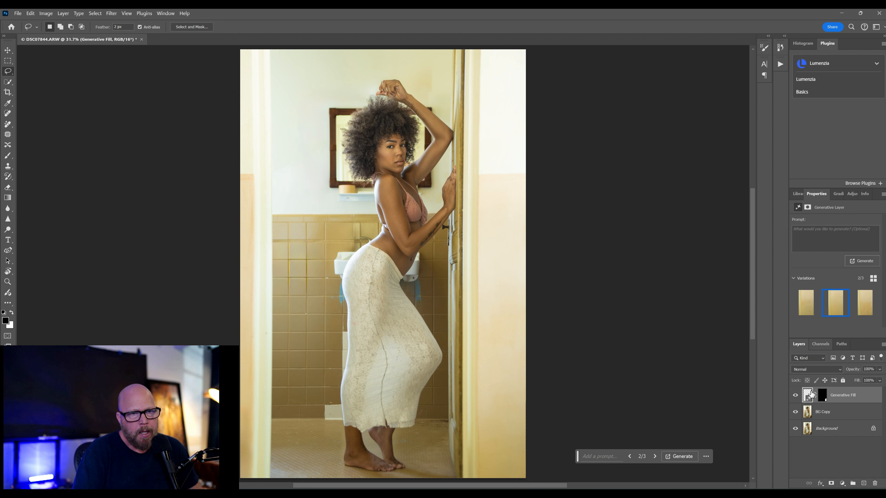
pyautogui.click(807, 415)
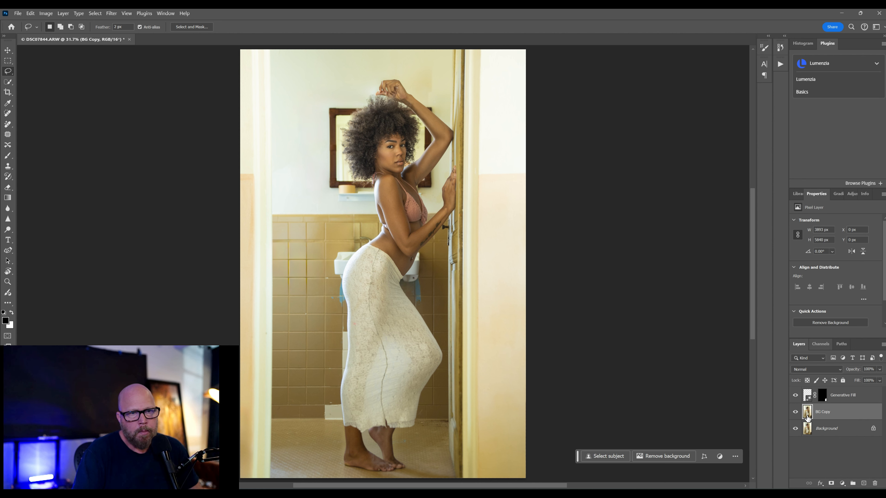
pyautogui.click(807, 396)
pyautogui.moveTo(845, 298)
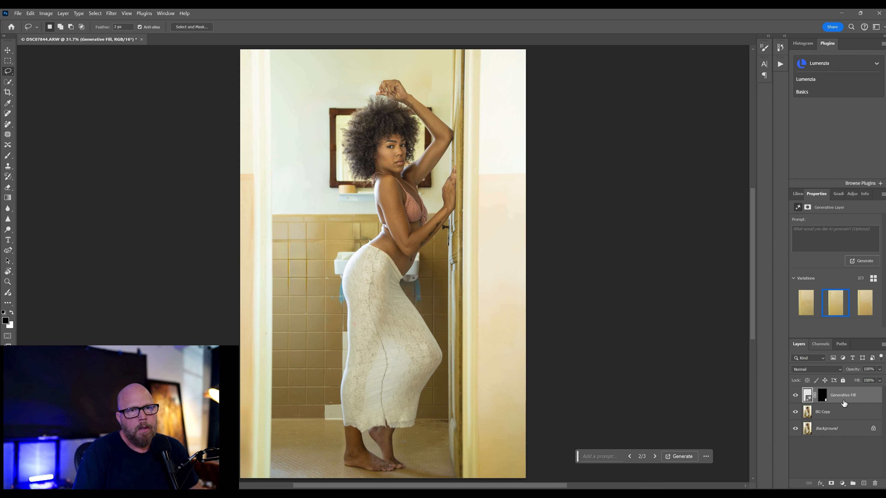
pyautogui.rightClick(831, 429)
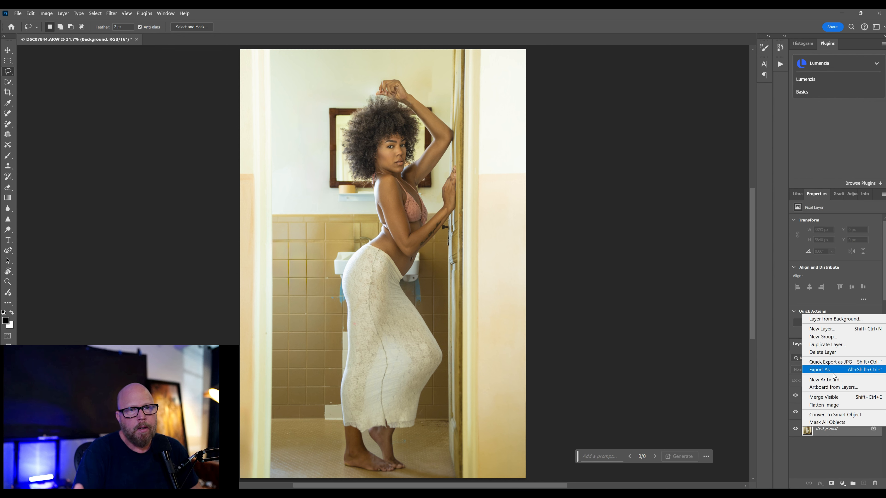
pyautogui.click(827, 448)
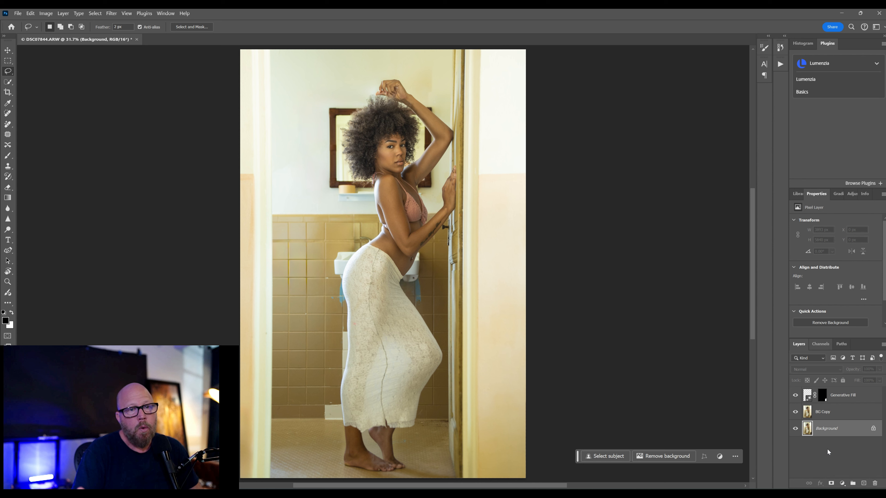
# - Stamp all visible layers into a new merged layer above the Generative Fill layer, keeping the layers beneath
pyautogui.click(841, 402)
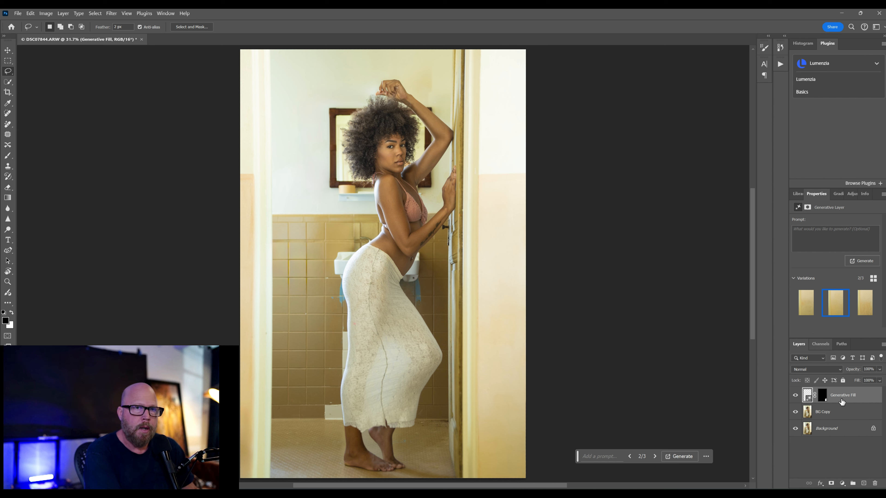
pyautogui.hotkey('ctrl', 'shift', 'alt', 'e')
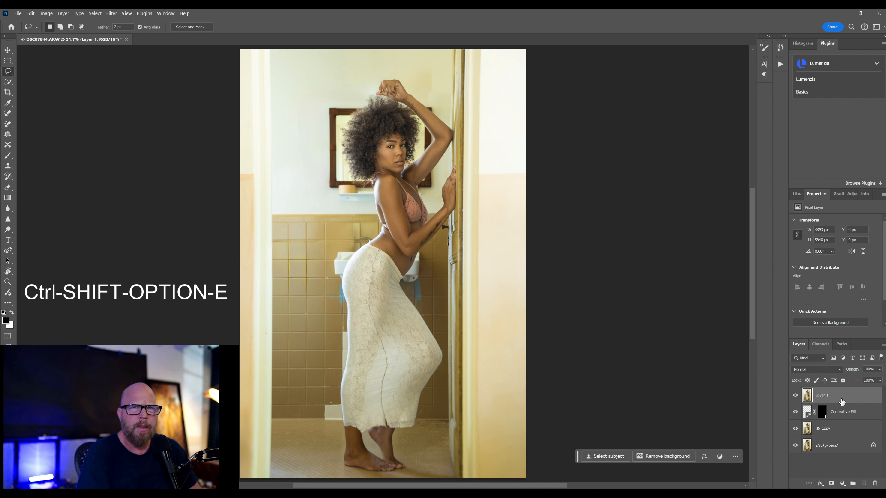